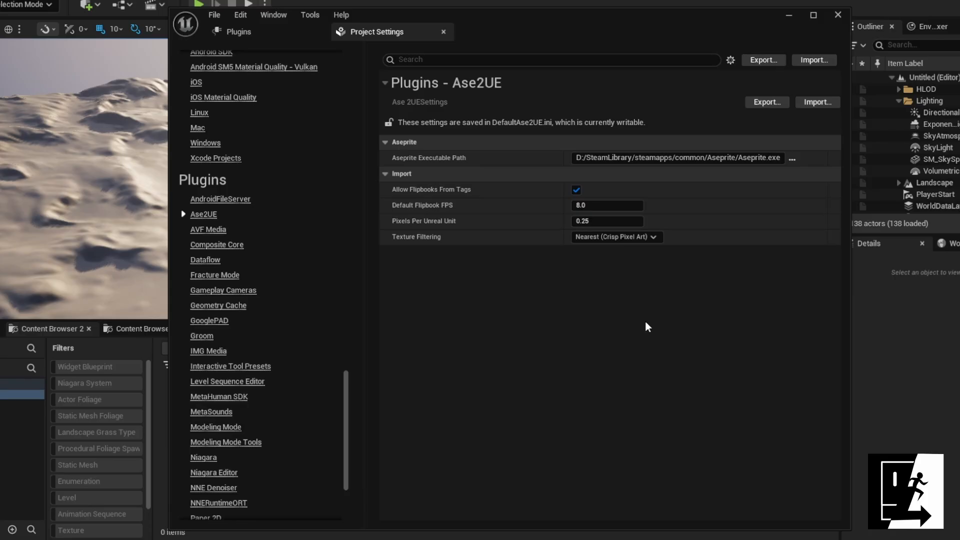
Close the project settings and create an Ase2 Source asset named AS2_Character1 in the Assets folder
click(837, 15)
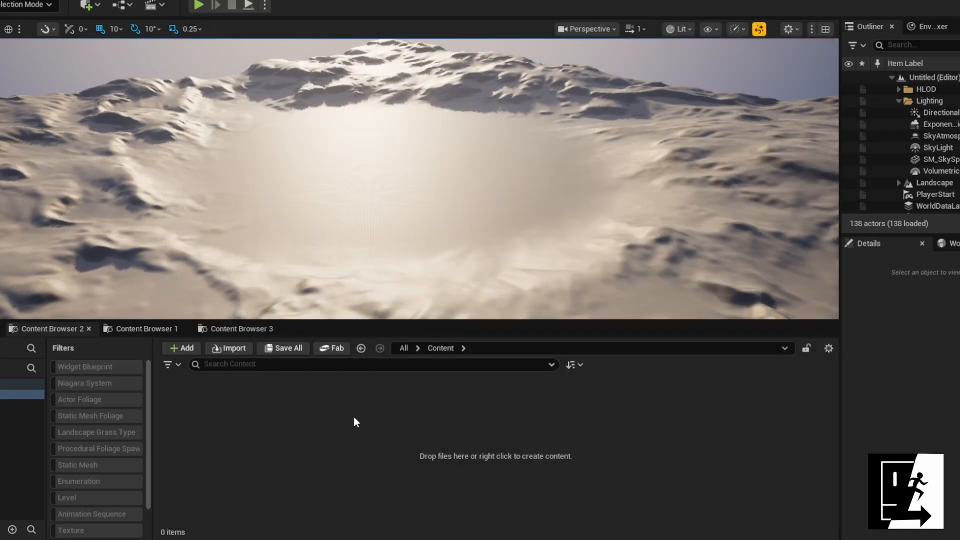
key(Down)
right_click(263, 416)
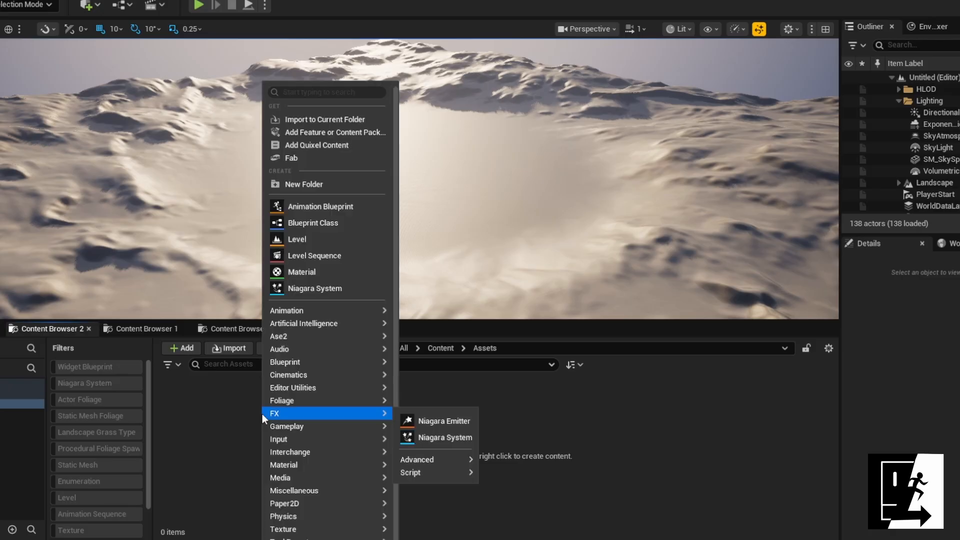
mouse_move(322, 333)
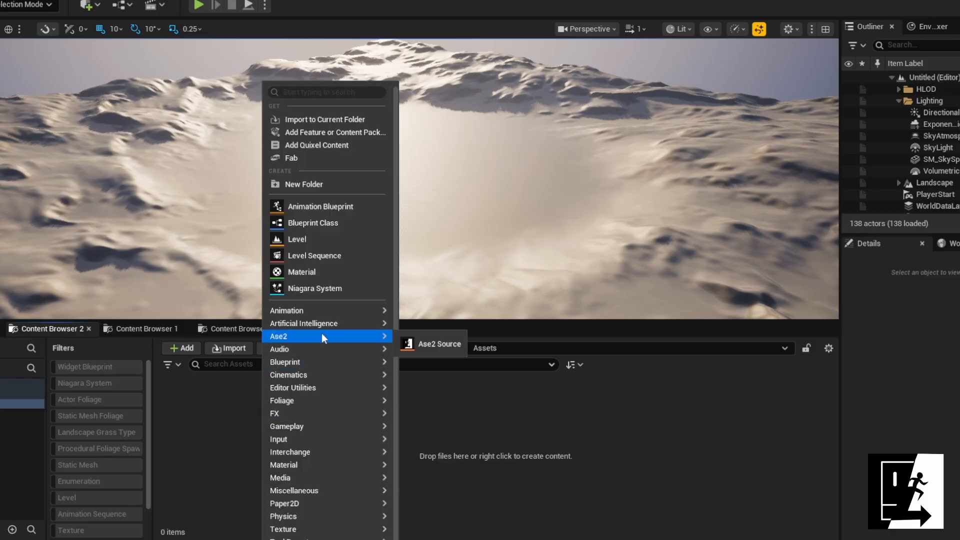
click(433, 343)
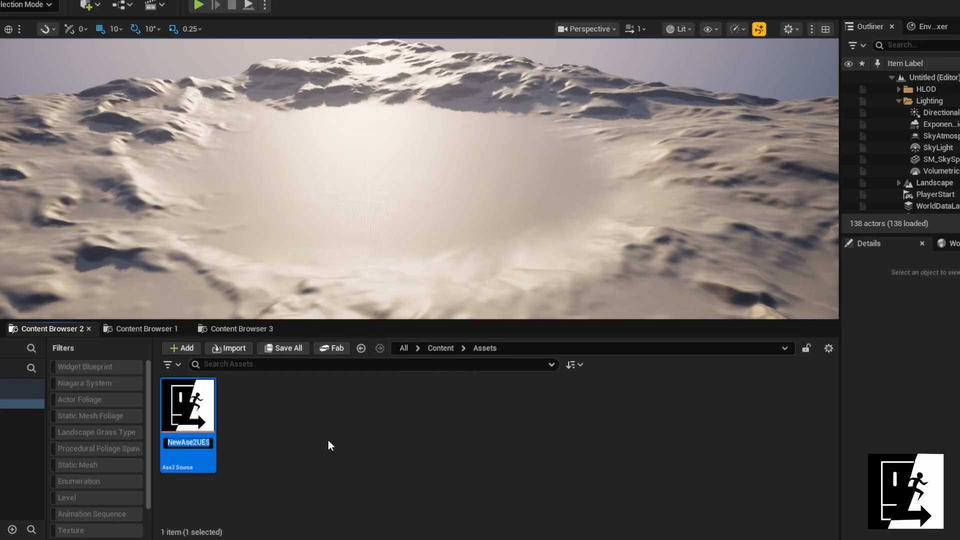
text(As)
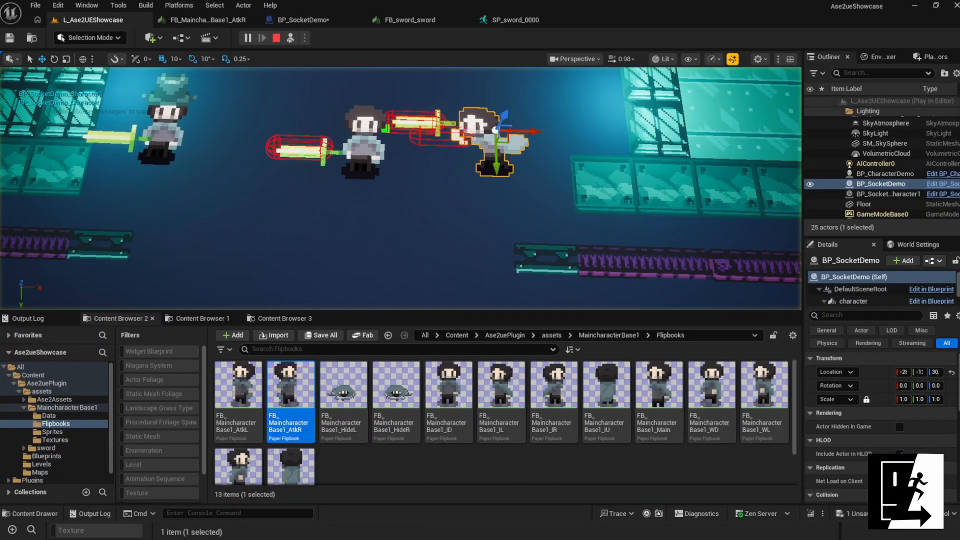
Examine the sword-carrying demo characters in the running showcase level and the Attach Component To Component node in the BP_SocketDemo event graph
key(w)
right_drag(210, 166, 210, 166)
scroll(209, 166, down, 2)
key(s)
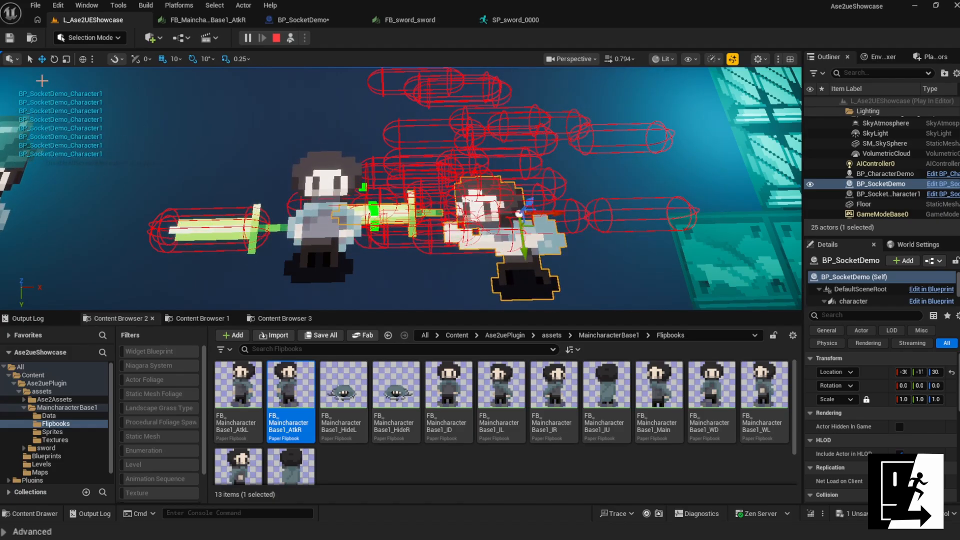
middle_drag(513, 196, 439, 195)
click(384, 196)
key(f)
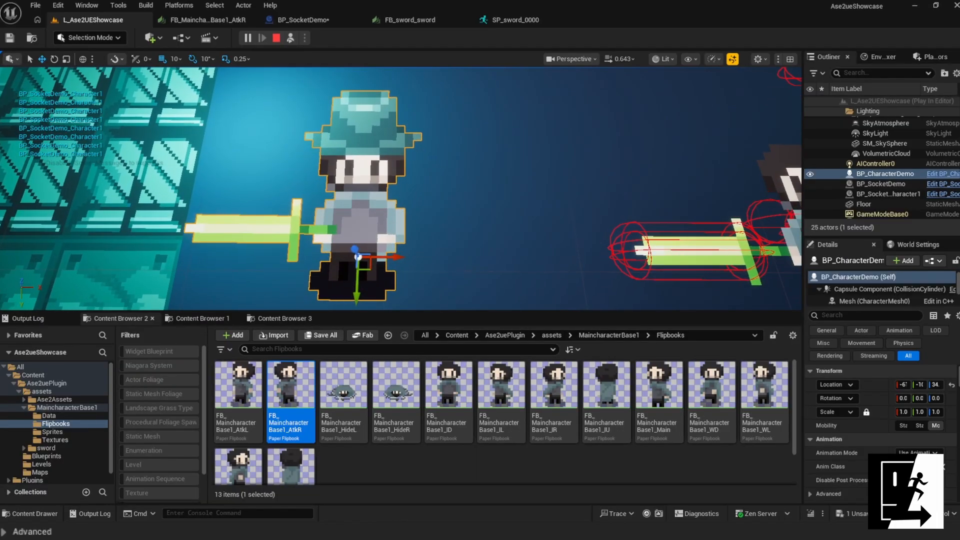
scroll(439, 193, down, 3)
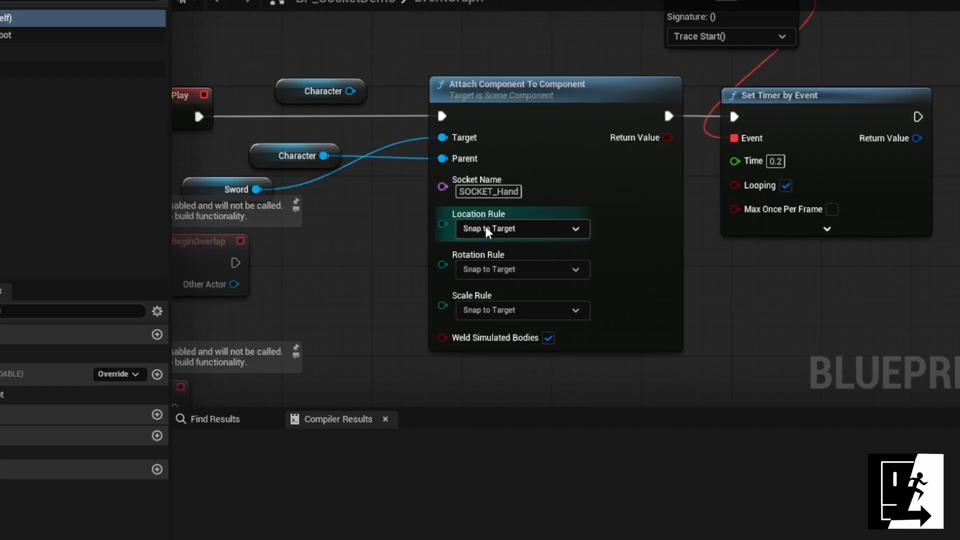
right_drag(354, 188, 458, 188)
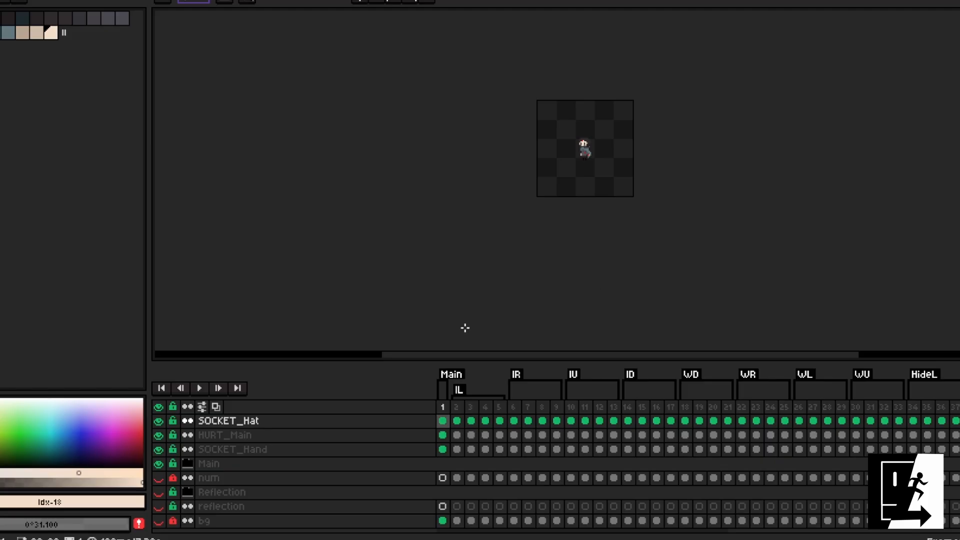
Switch to Aseprite and examine the SOCKET_Hat, HURT_Main and SOCKET_Hand layers and their marker pixels on the character sprite
click(367, 436)
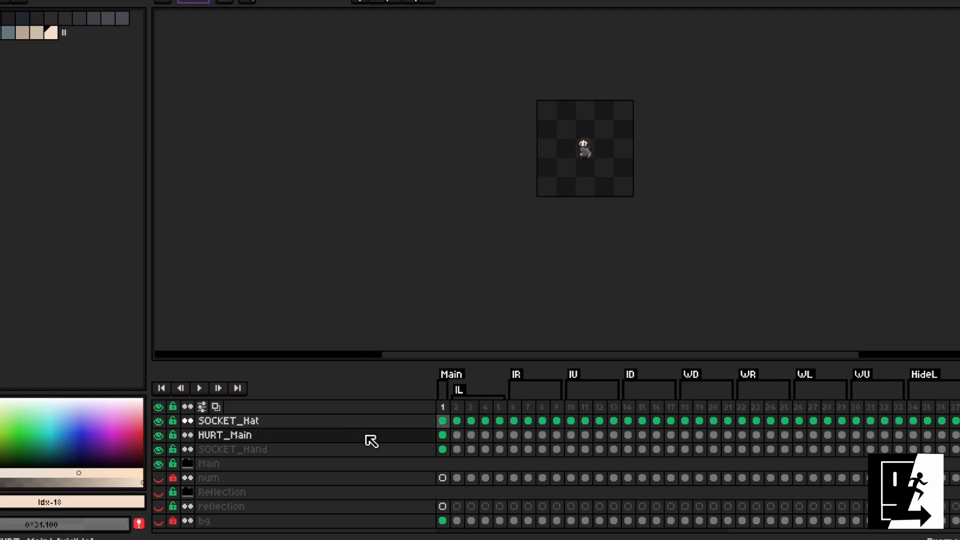
click(349, 425)
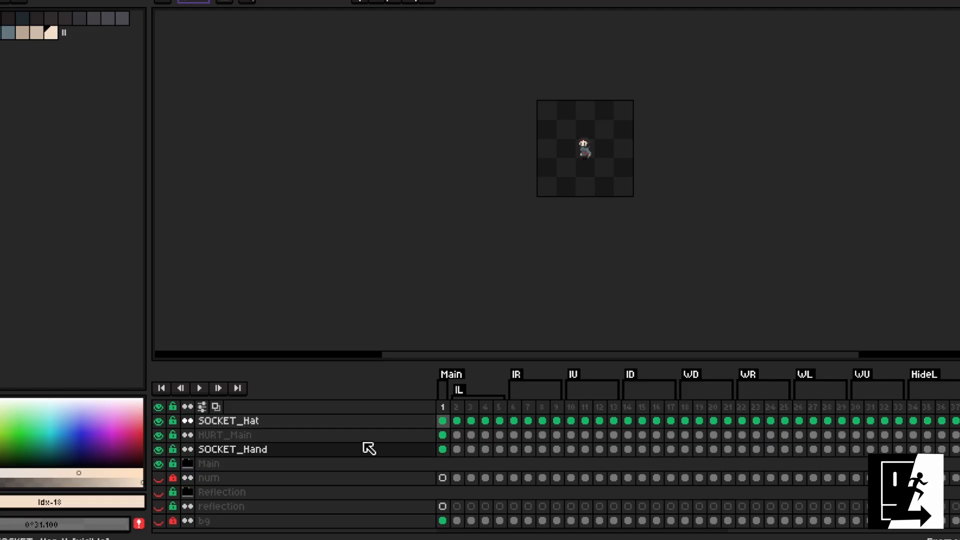
scroll(594, 97, up, 4)
scroll(558, 174, up, 2)
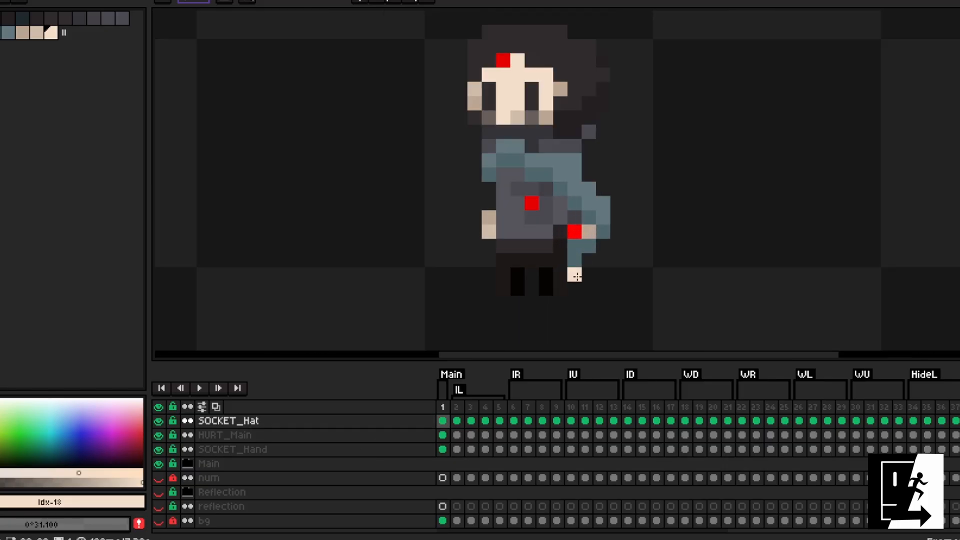
click(546, 195)
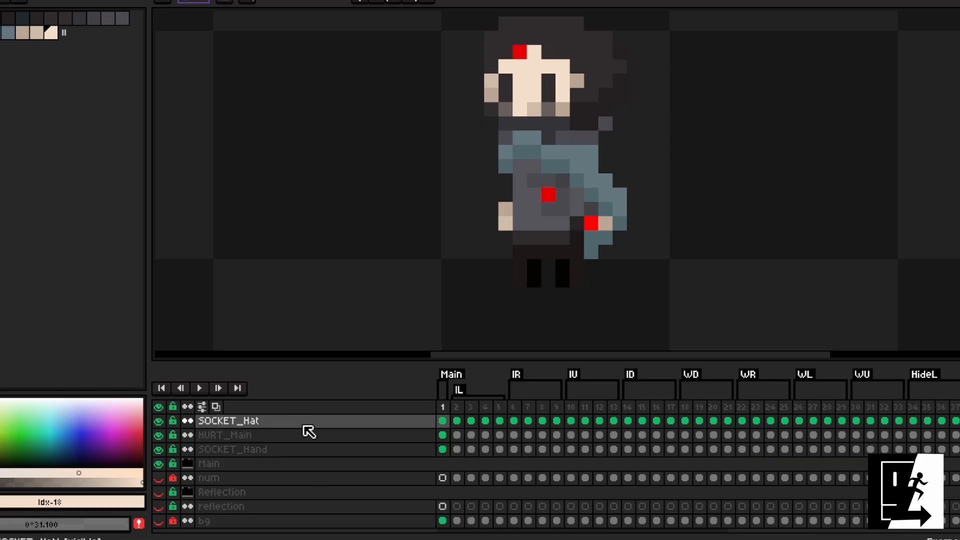
Hide the SOCKET_Hat and HURT_Main layers and check the SOCKET_Hand marker's position across frames 1 to 19
click(160, 421)
click(160, 435)
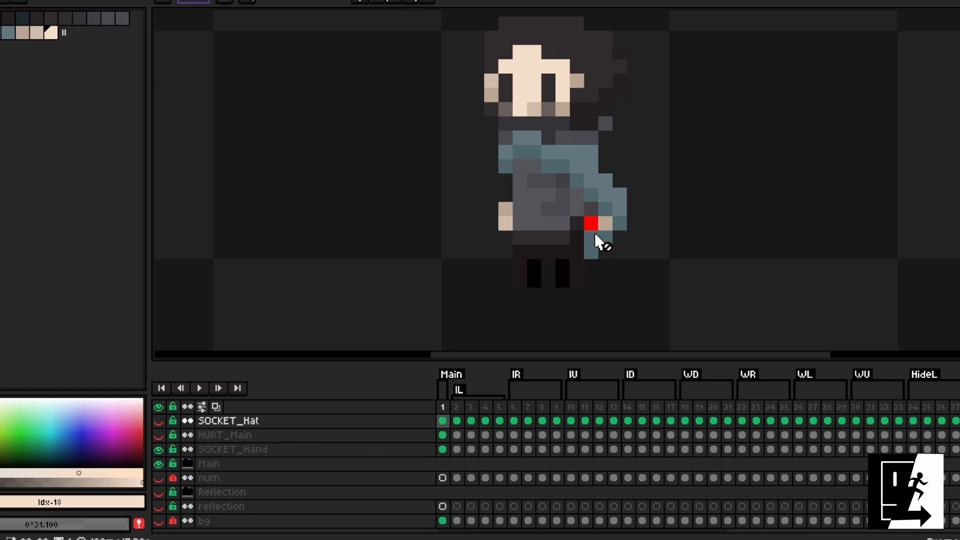
click(395, 453)
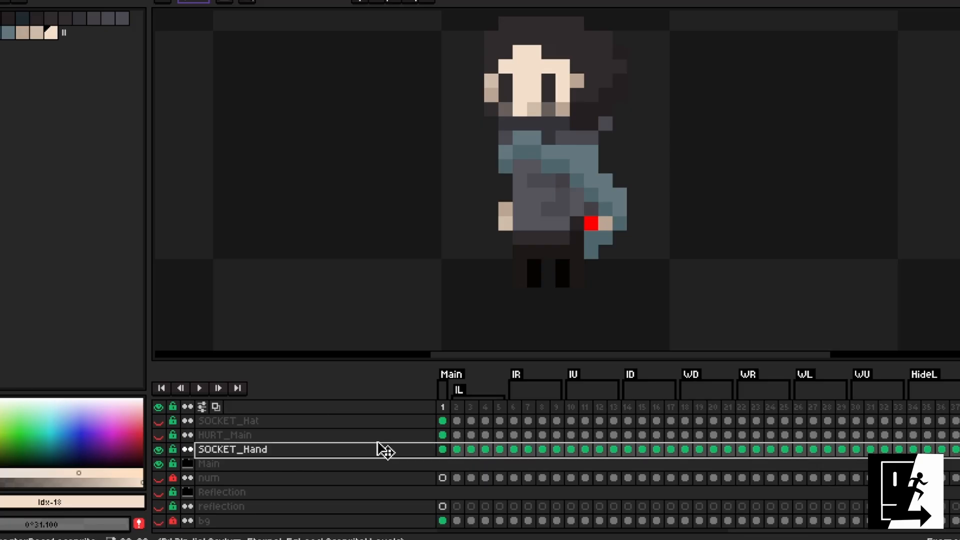
click(351, 422)
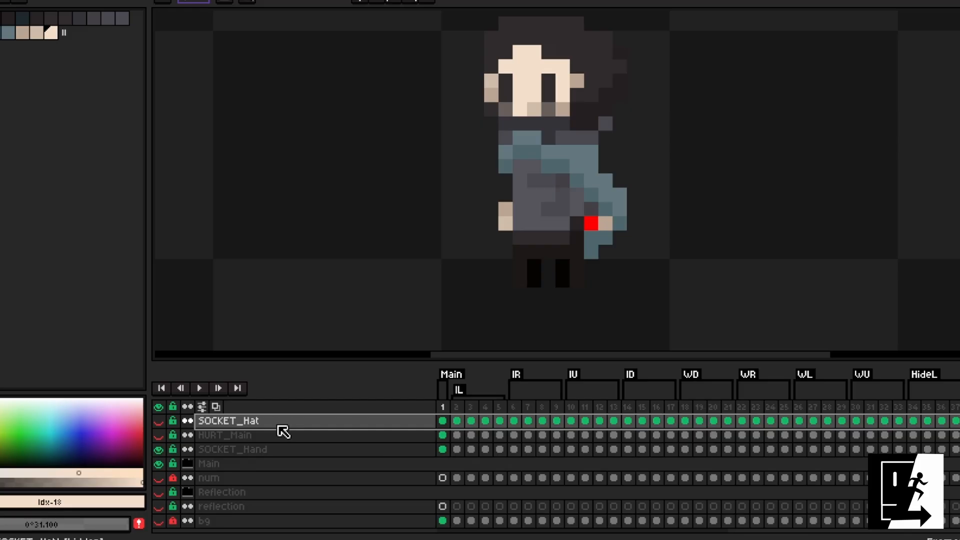
click(443, 449)
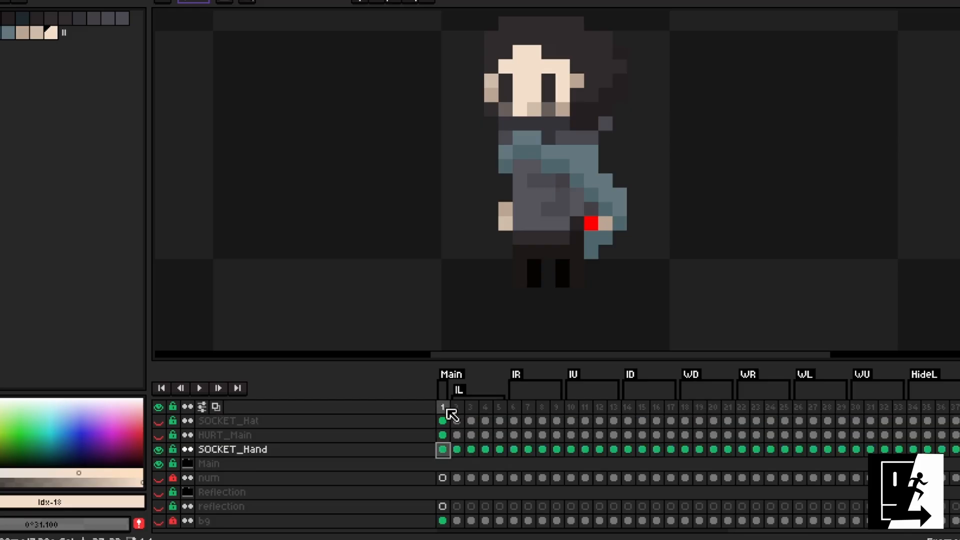
drag(443, 406, 705, 419)
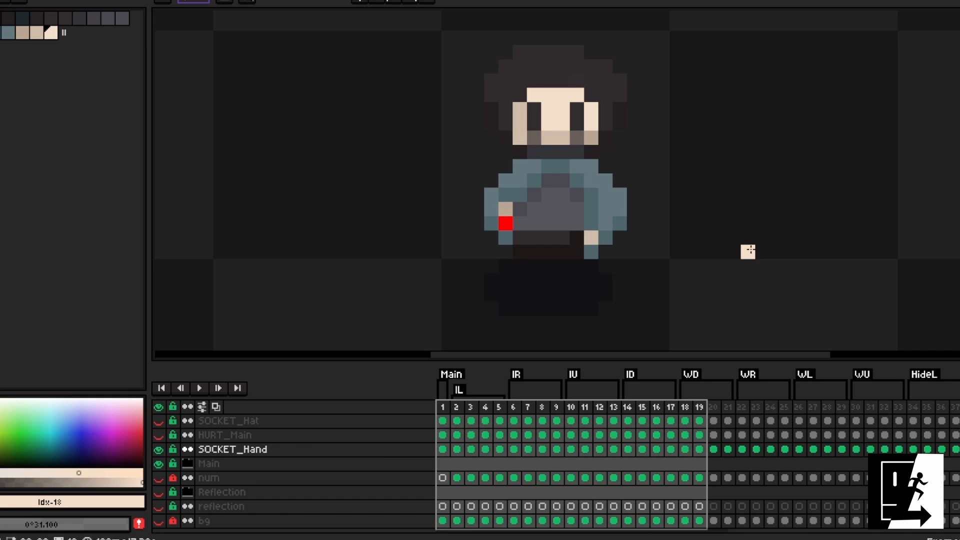
click(448, 456)
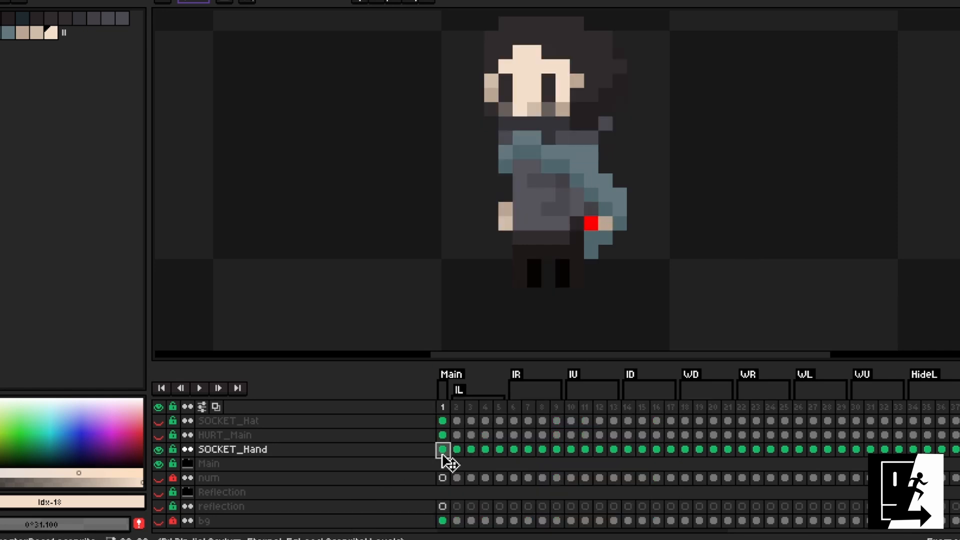
drag(585, 406, 456, 415)
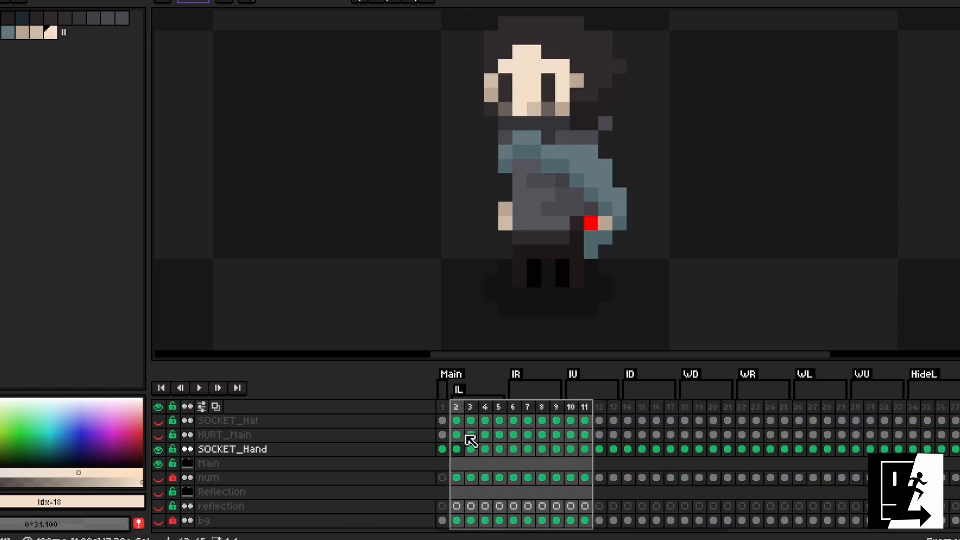
Show the HURT_Main and SOCKET_Hat layers again and save the character sprite
drag(159, 436, 159, 421)
click(215, 421)
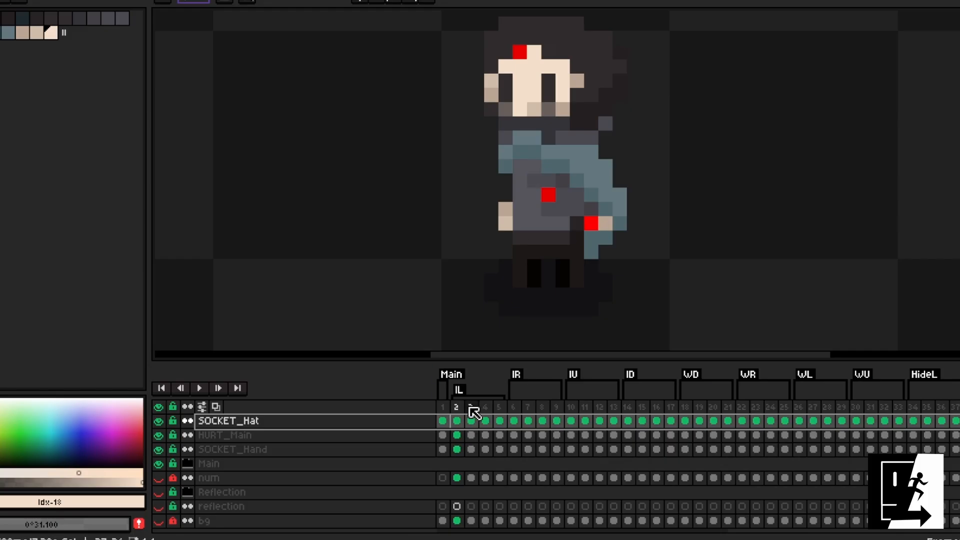
drag(471, 406, 450, 422)
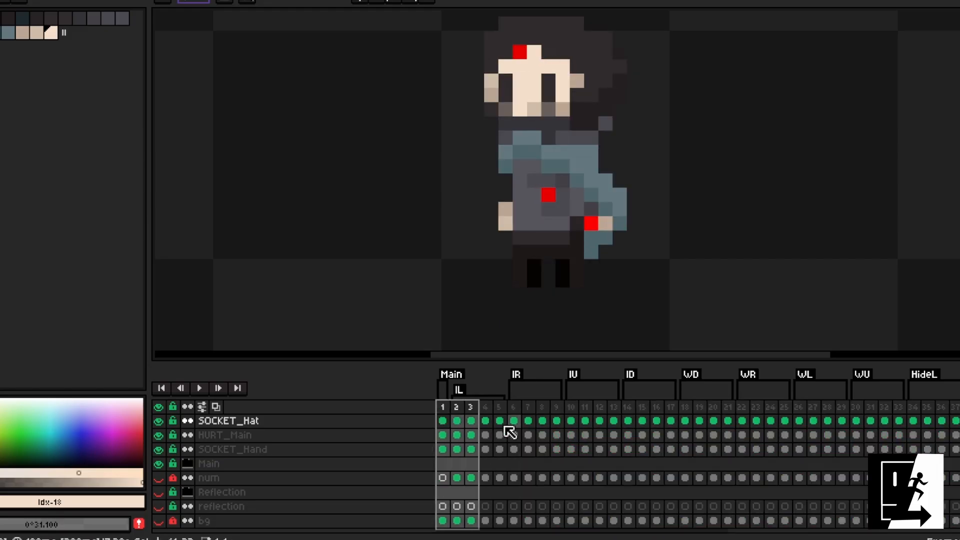
scroll(477, 265, down, 3)
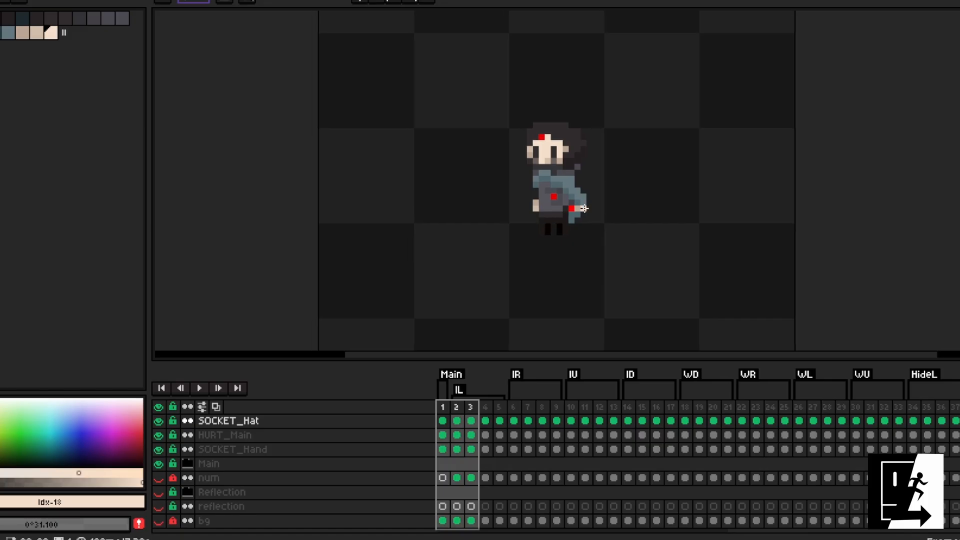
key(ctrl+s)
scroll(548, 172, up, 2)
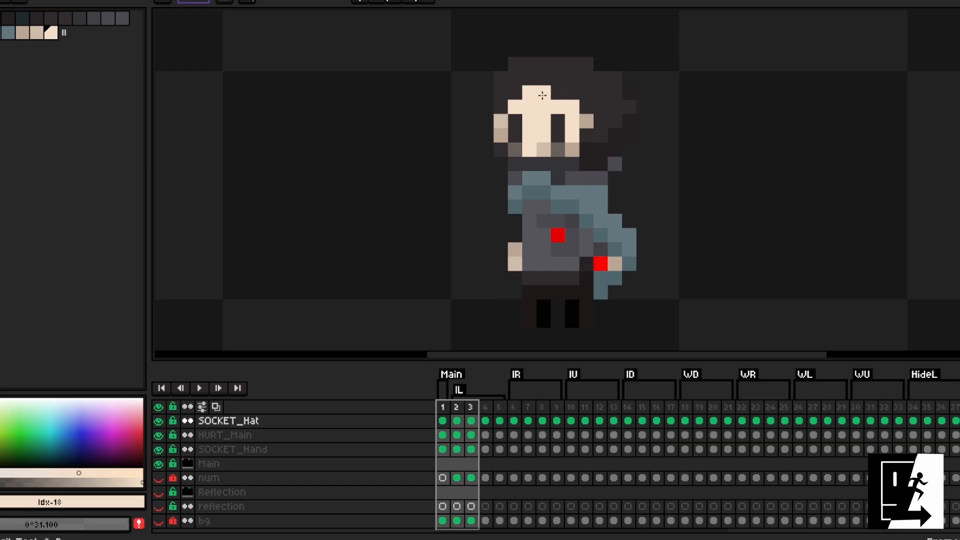
scroll(741, 280, down, 1)
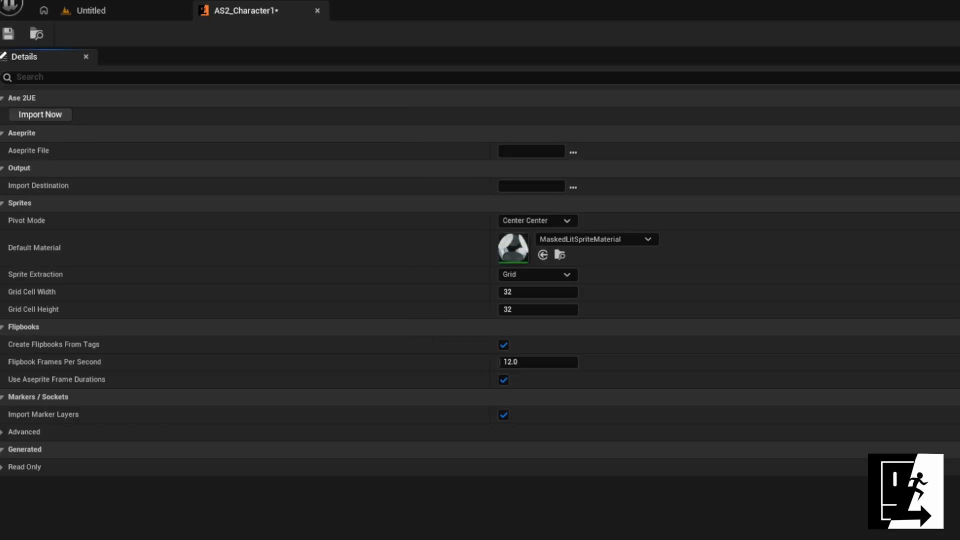
Switch to Unreal and give AS2_Character1 the Aseprite file D:\2Indie\Asylum Eternal Echoes\Aseprite\Levels\MaincharacterBase1.aseprite and the import destination /Game/Assets
click(573, 152)
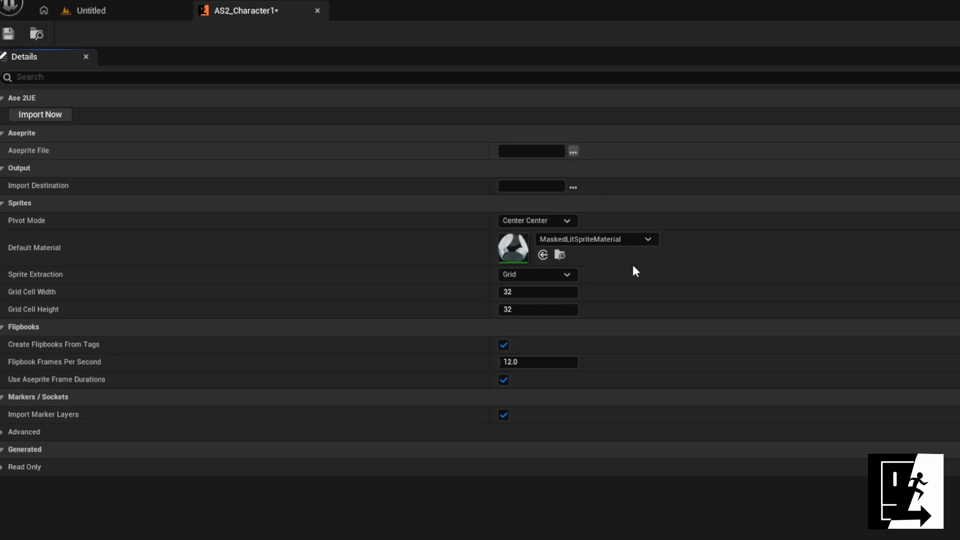
click(375, 22)
text(D:\2Indie\Asylum Eternal Echoes\Aseprite\Levels)
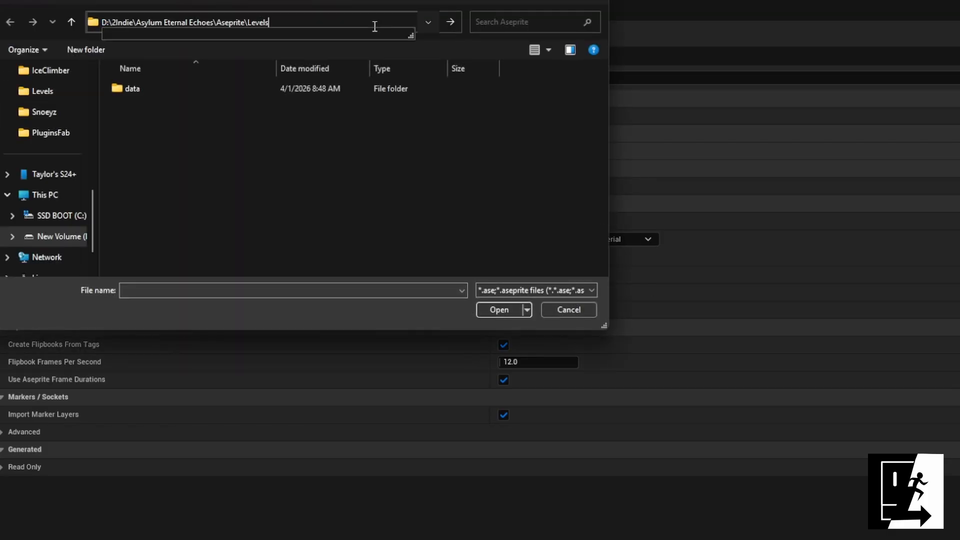
key(Return)
click(359, 96)
double_click(362, 113)
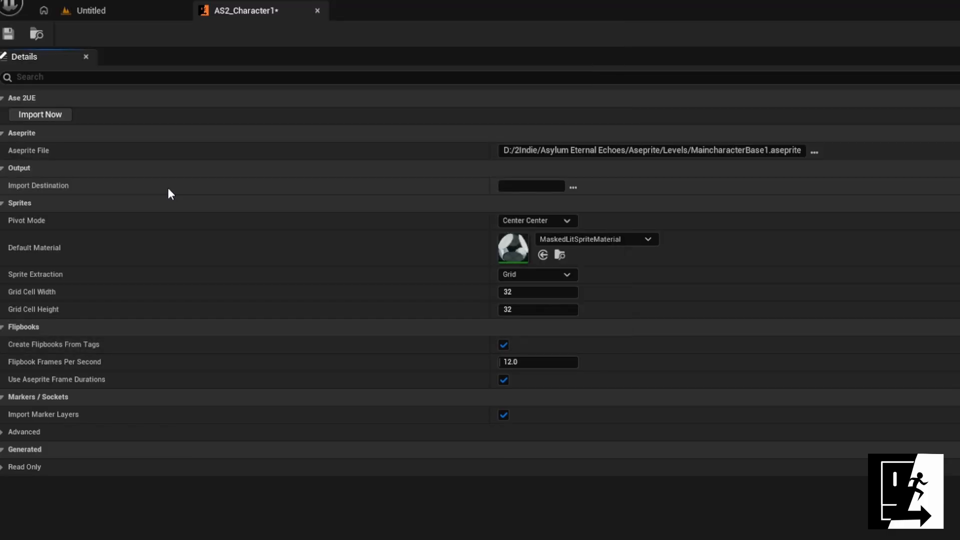
click(573, 187)
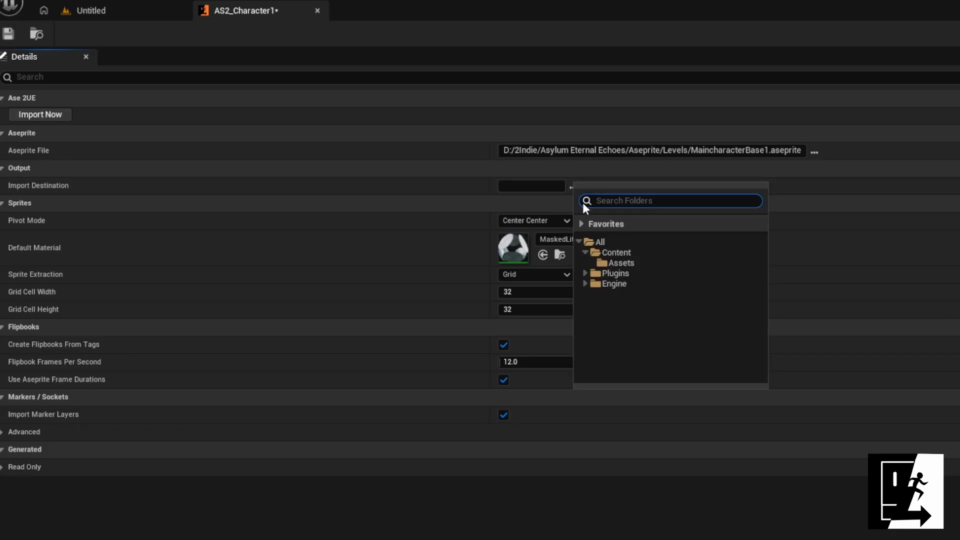
click(632, 270)
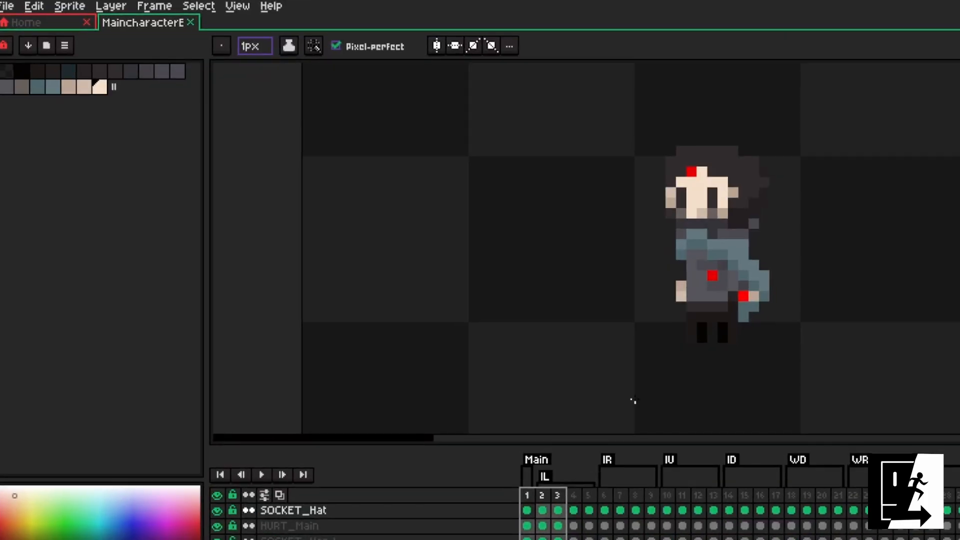
Examine the character's placement on the Aseprite canvas and review the available Pivot Mode options for AS2_Character1 in Unreal
scroll(729, 274, down, 2)
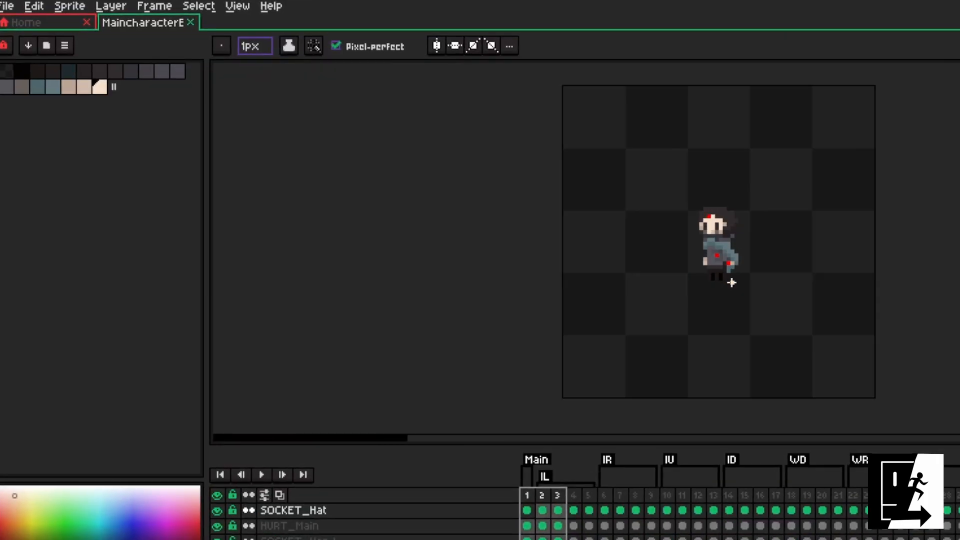
middle_drag(732, 283, 738, 256)
scroll(736, 202, up, 1)
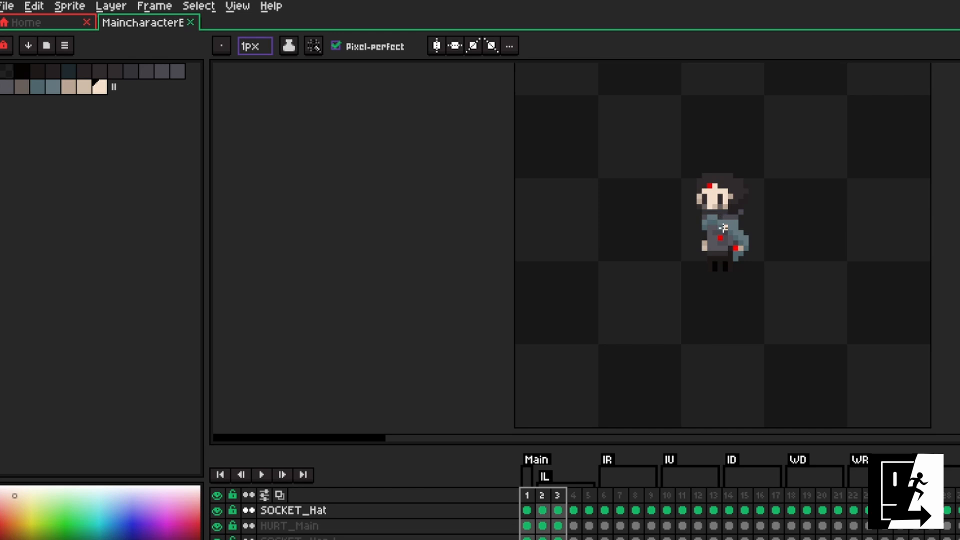
scroll(724, 228, down, 2)
scroll(725, 240, up, 2)
middle_drag(715, 384, 731, 345)
scroll(721, 380, up, 1)
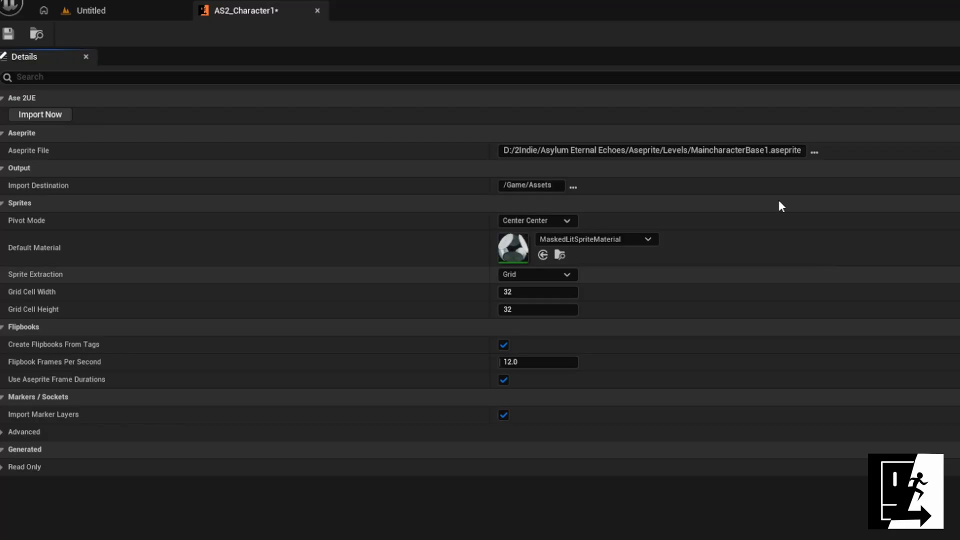
click(542, 221)
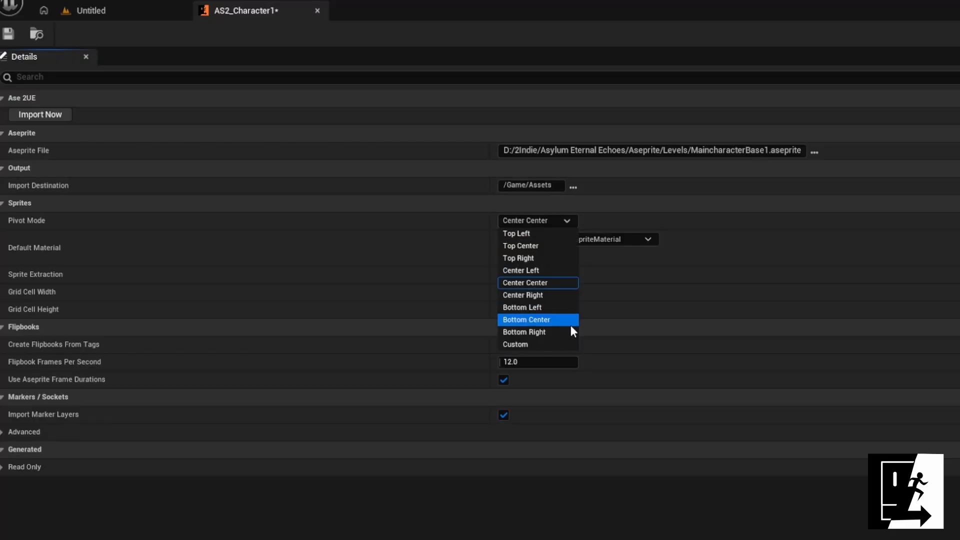
click(697, 269)
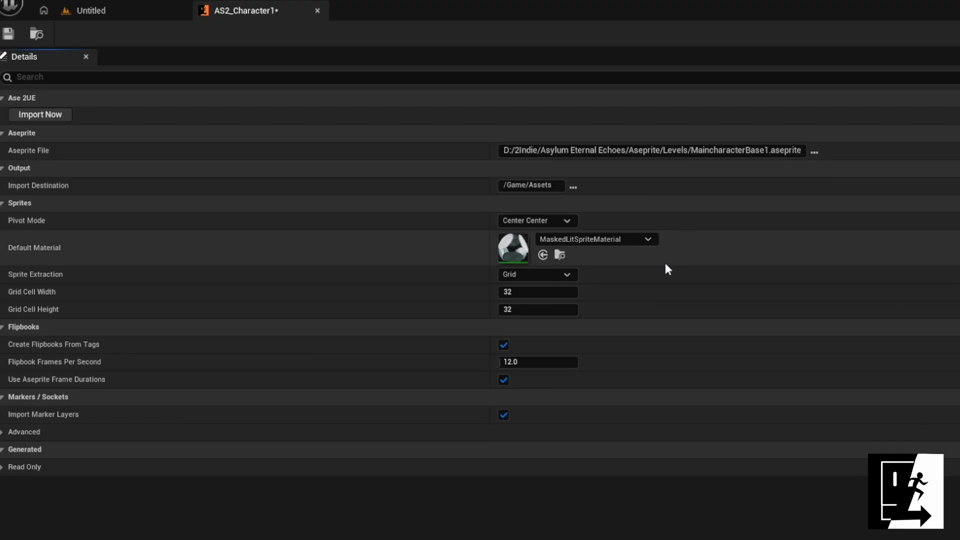
Review the available Default Material and Sprite Extraction options for AS2_Character1, keeping MaskedLitSpriteMaterial and Grid
click(642, 237)
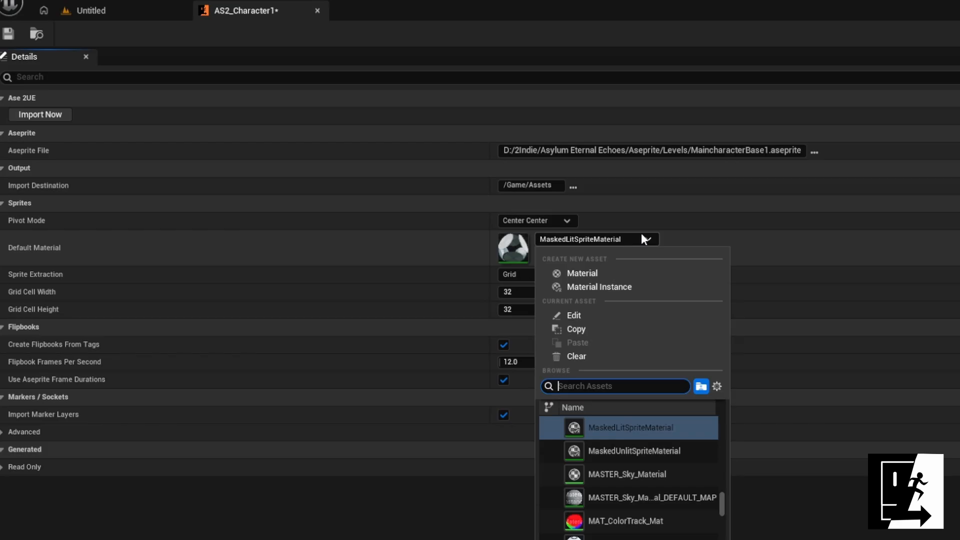
click(730, 225)
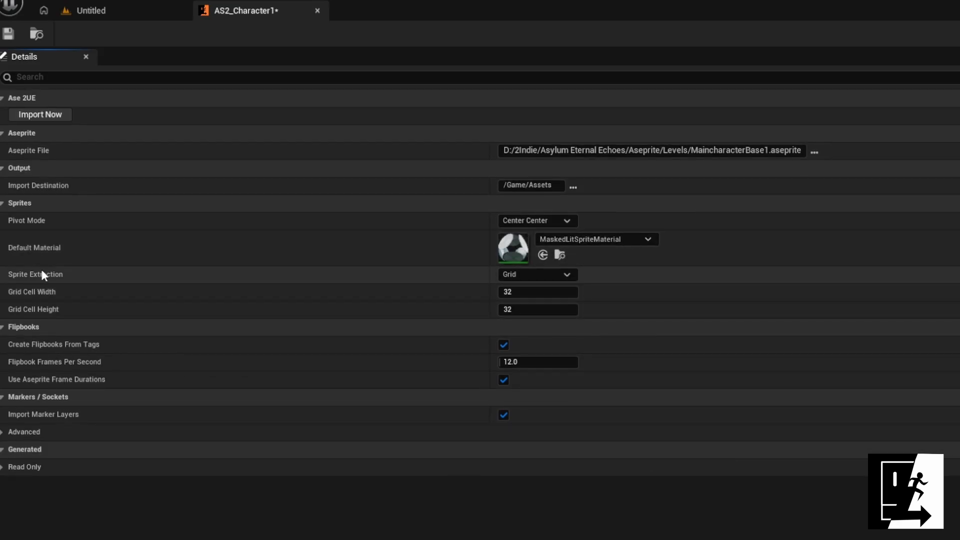
click(541, 274)
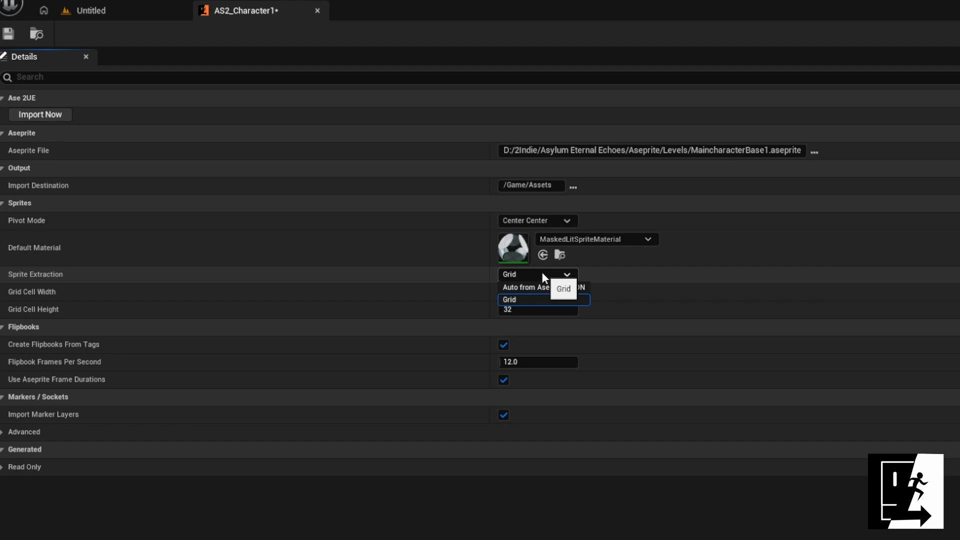
click(516, 299)
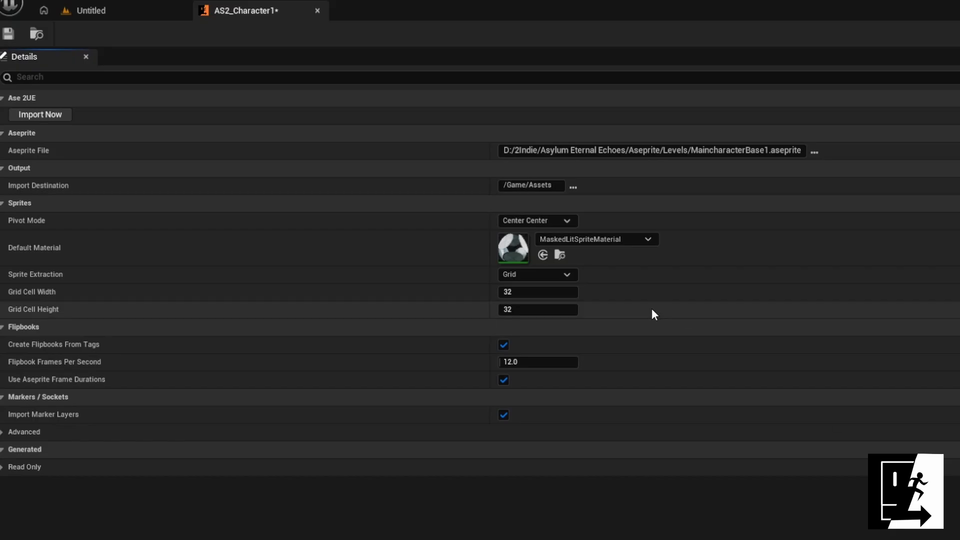
Set both the grid cell width and the grid cell height to 80 for sprite extraction
click(537, 290)
text(80)
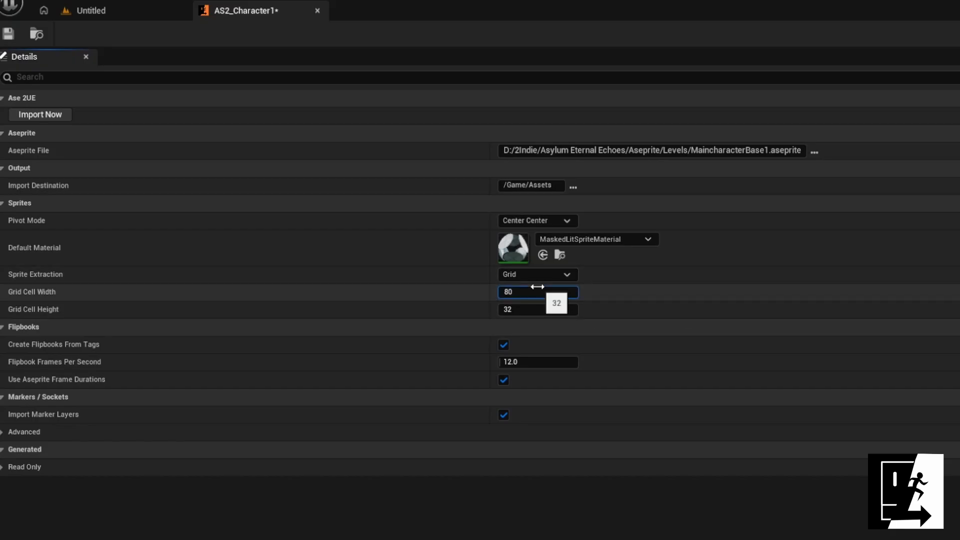
key(Tab)
text(80)
click(463, 287)
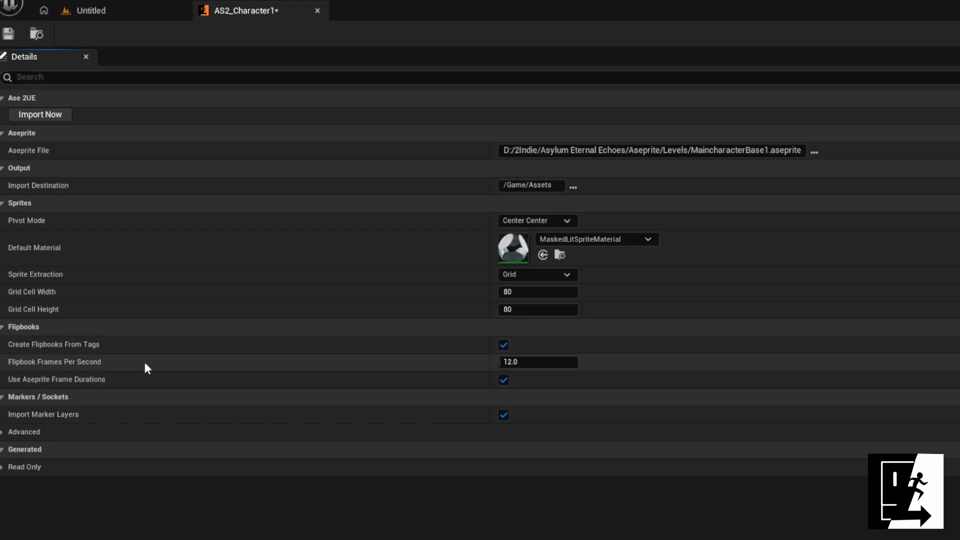
Set the flipbook frames per second to 8
click(534, 361)
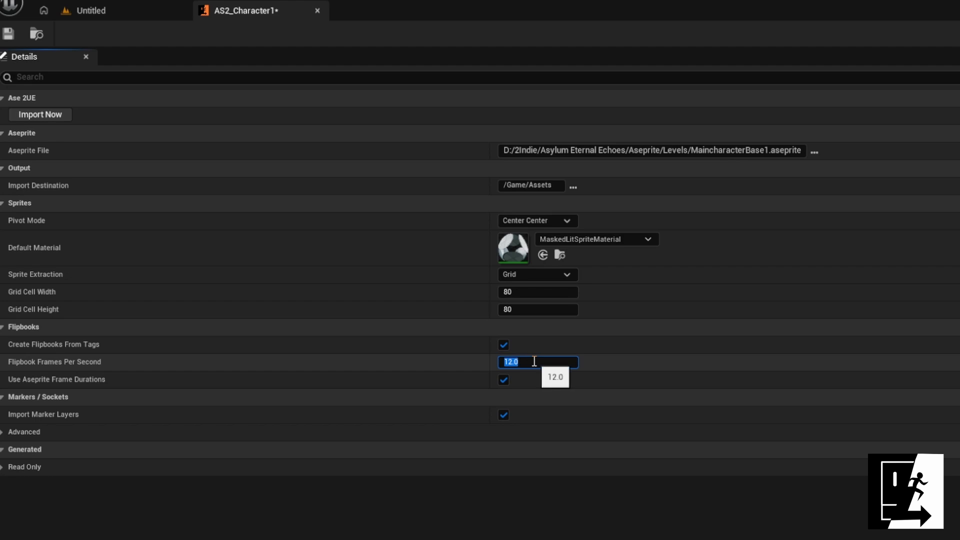
text(8)
key(Return)
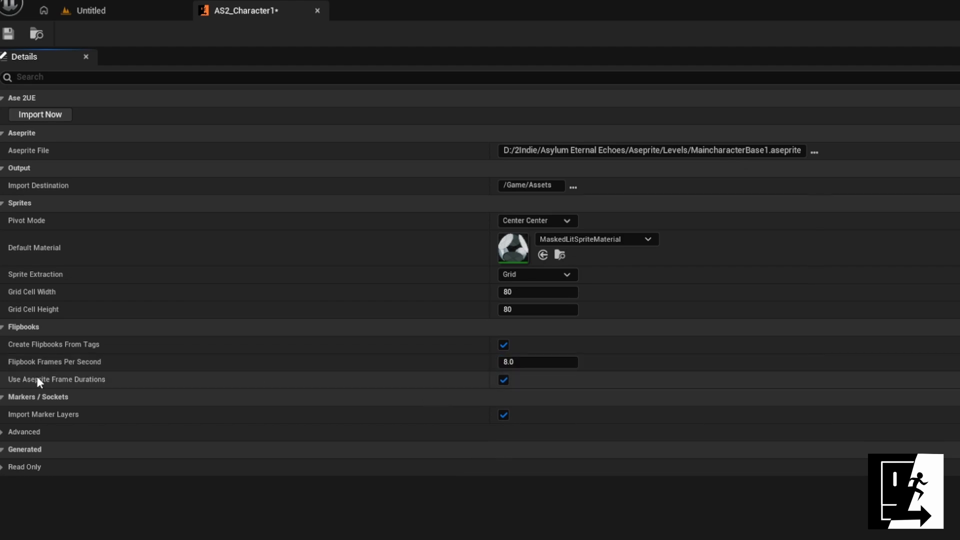
Check the frame duration, marker layer and Generate Hitbox Data Asset options, leaving the hitbox option off, and import the Aseprite character
mouse_move(71, 385)
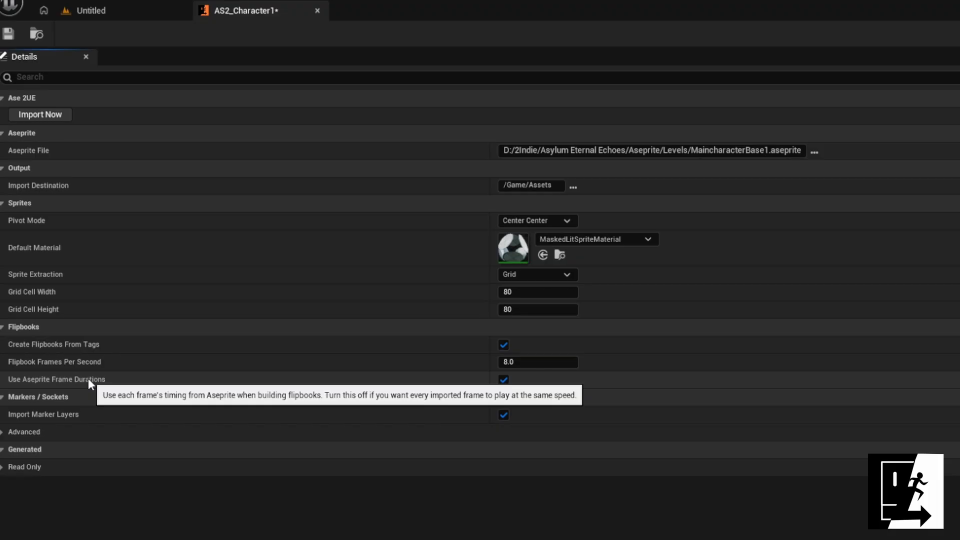
mouse_move(72, 413)
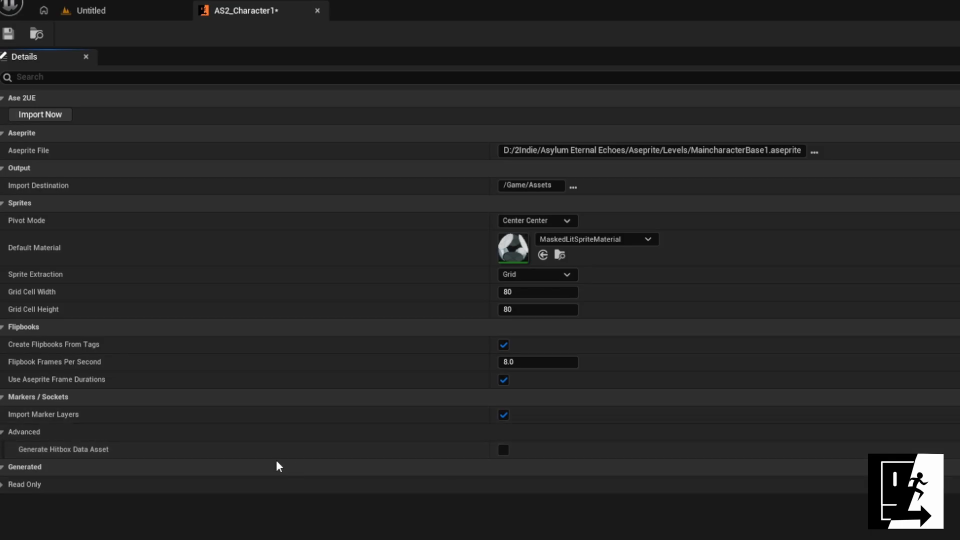
click(504, 449)
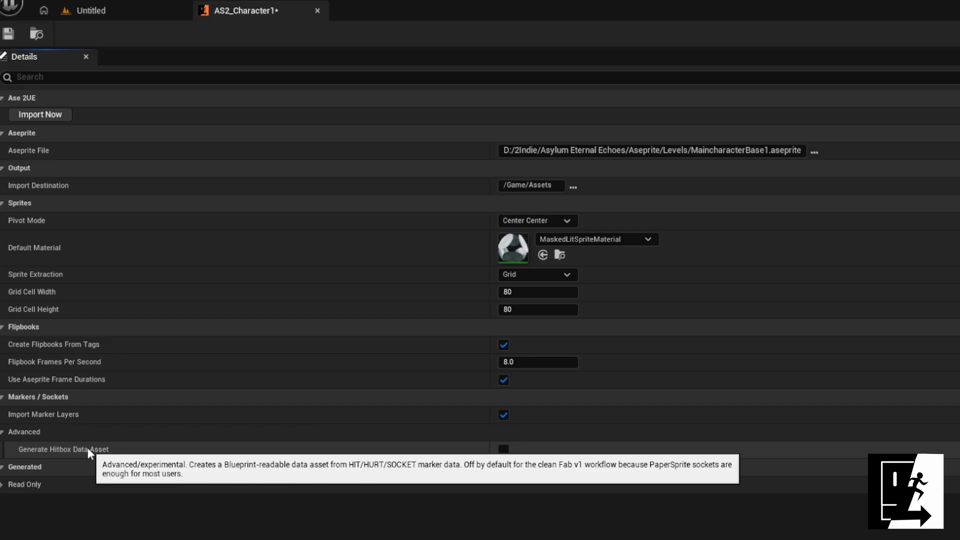
click(232, 435)
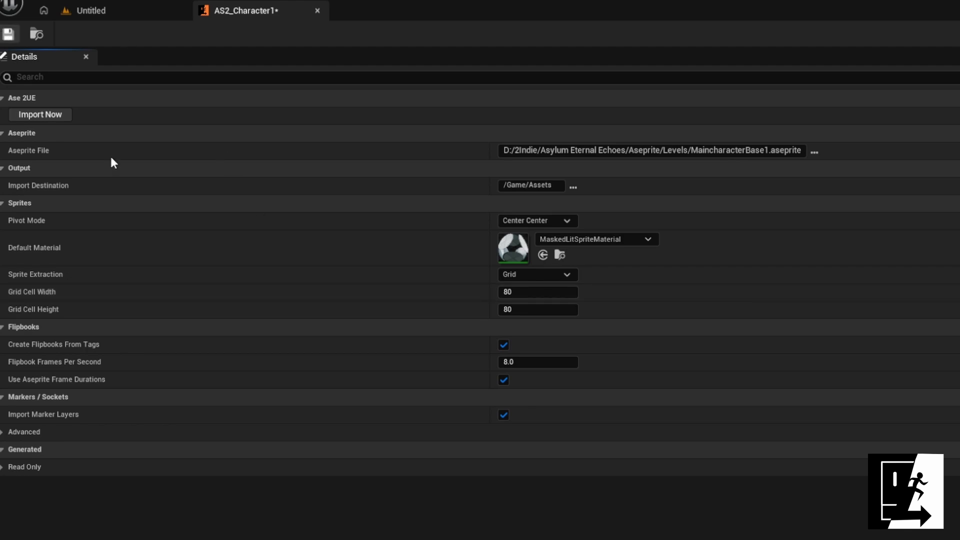
click(40, 113)
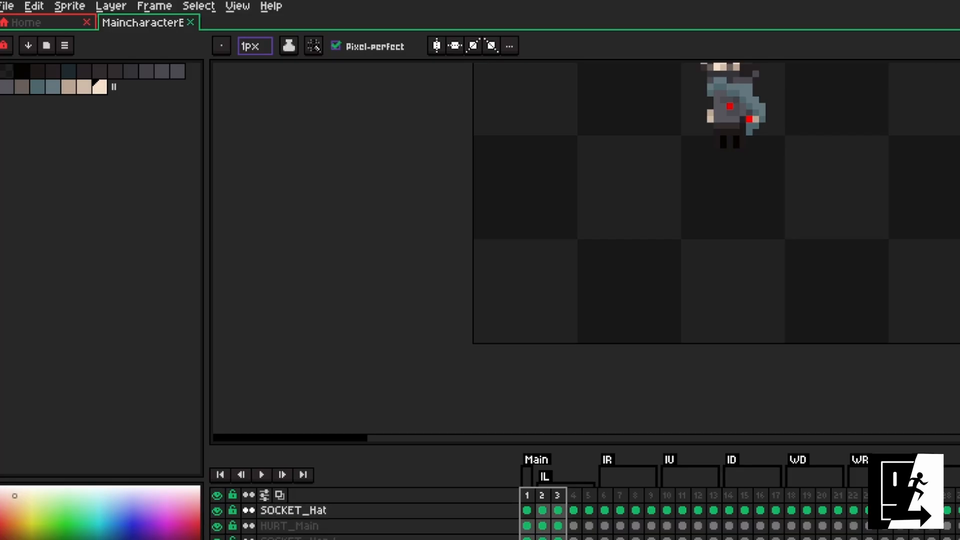
Switch to Unreal and, in BP_SocketDemo's event graph, move the Sword node above the connected Character node and delete the unconnected Character node
key(alt+Tab)
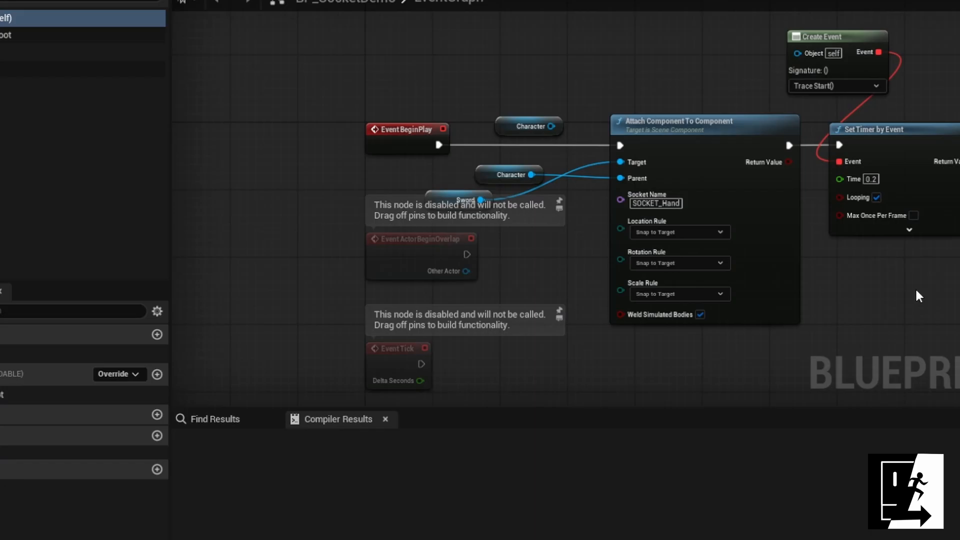
right_drag(656, 231, 488, 231)
scroll(488, 228, up, 2)
right_drag(352, 192, 456, 191)
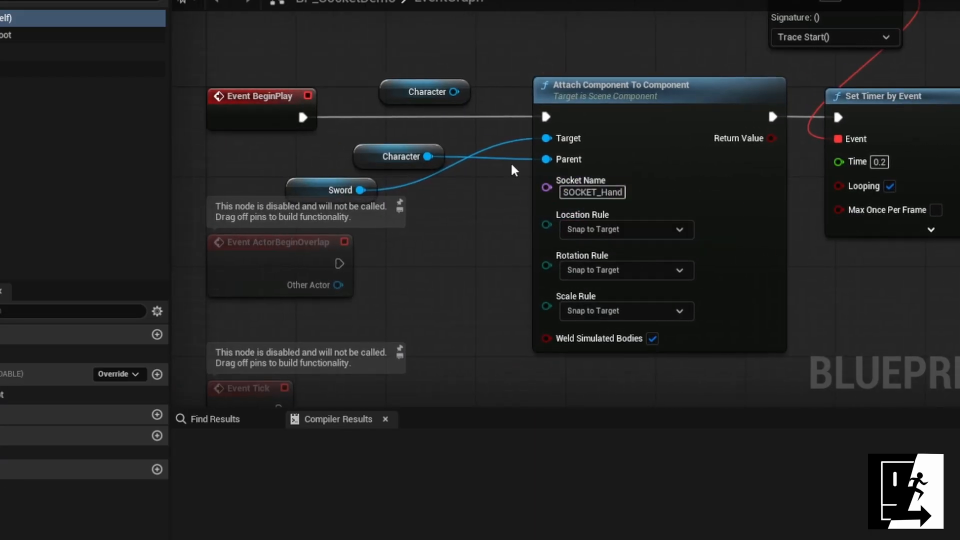
drag(305, 193, 384, 117)
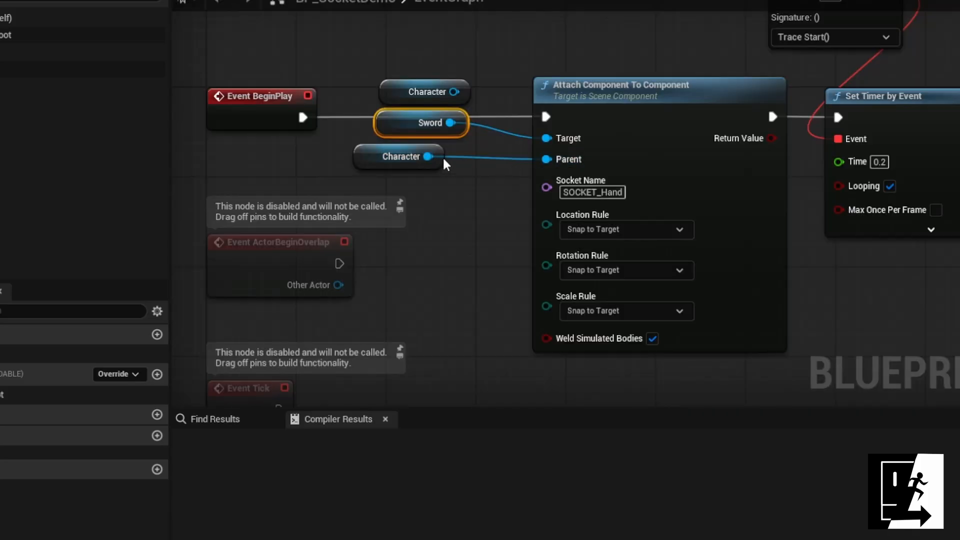
drag(365, 66, 414, 92)
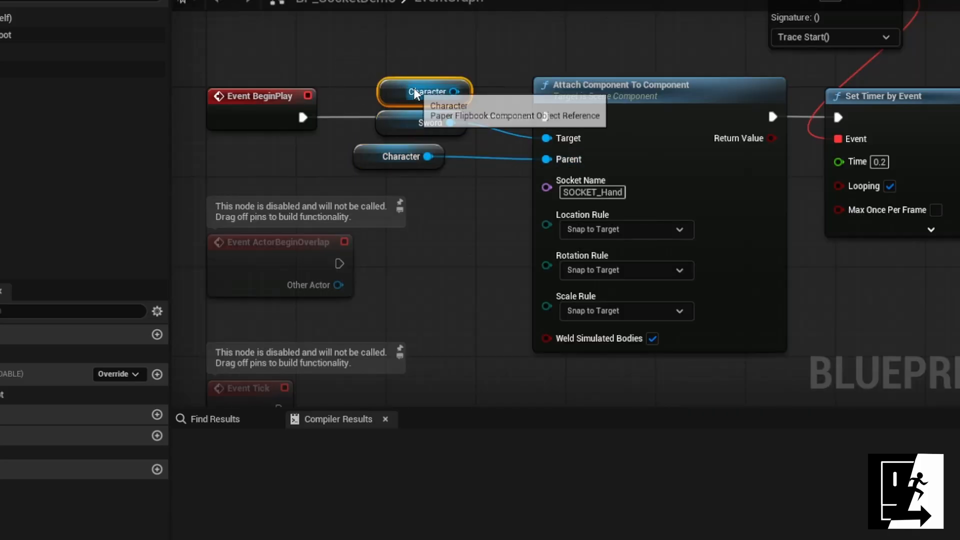
key(Delete)
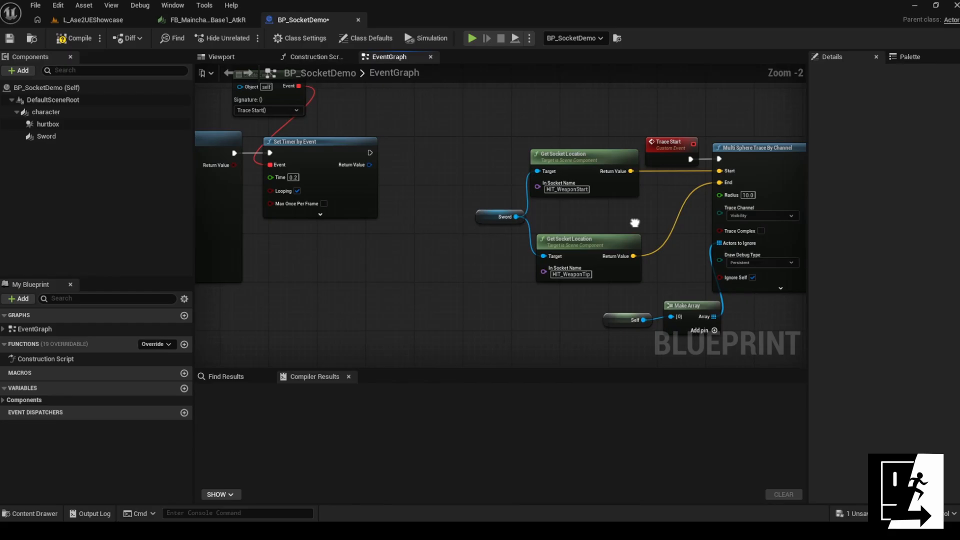
Examine the Set Timer by Event node and the Trace Start logic with its HIT_WeaponStart and HIT_WeaponTip socket locations
right_drag(781, 239, 734, 213)
right_drag(600, 228, 824, 242)
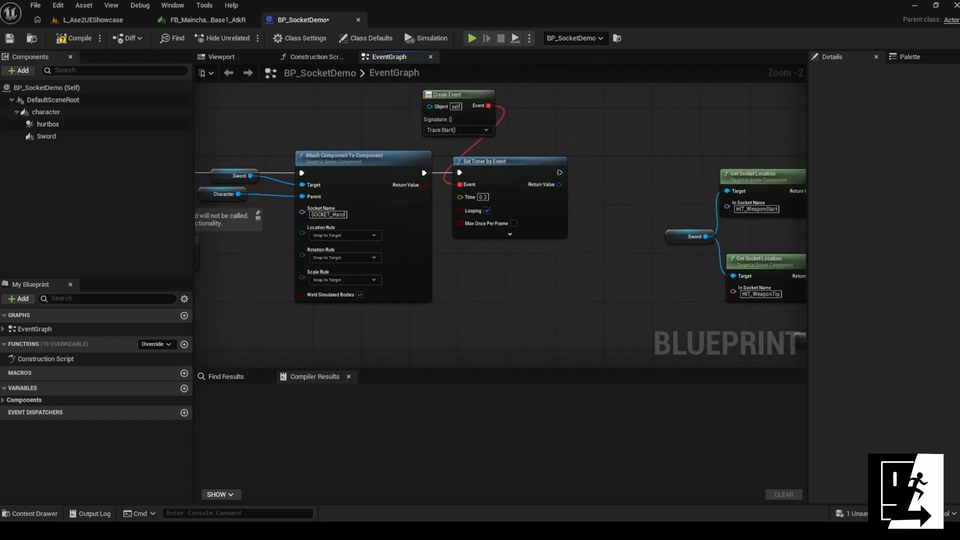
right_drag(718, 147, 404, 187)
scroll(556, 272, up, 2)
mouse_move(559, 269)
right_down()
mouse_move(490, 208)
mouse_move(503, 209)
right_up()
scroll(490, 208, down, 1)
scroll(515, 209, up, 1)
drag(228, 181, 237, 244)
click(371, 199)
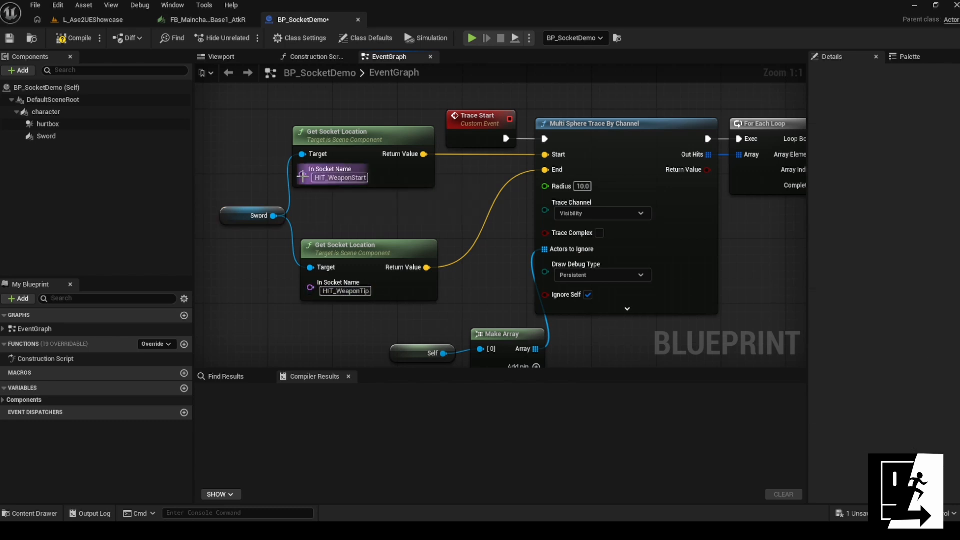
Open the Sword component's source flipbook FB_sword_sword and its first sprite SP_sword_0000, and inspect the HIT_WeaponStart and HIT_WeaponTip sockets
click(235, 215)
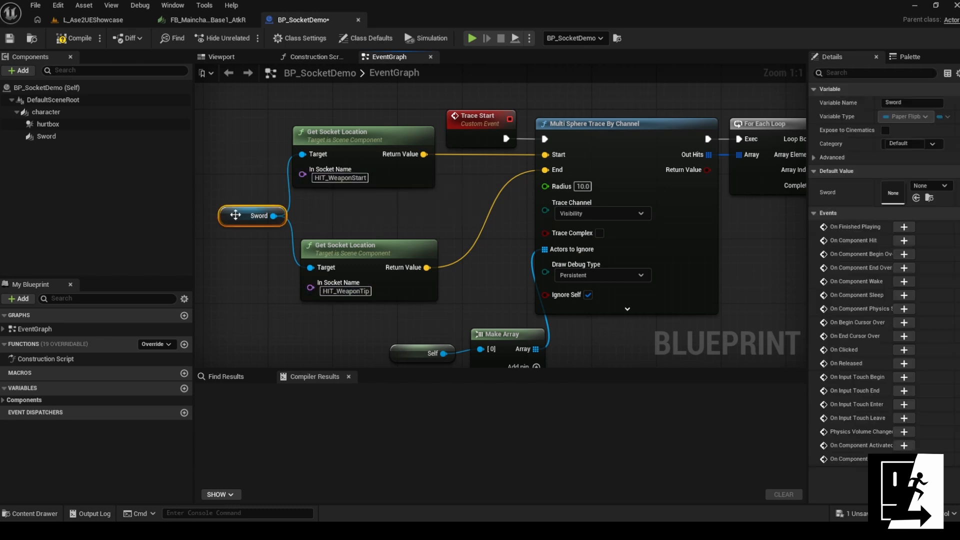
click(46, 136)
double_click(879, 272)
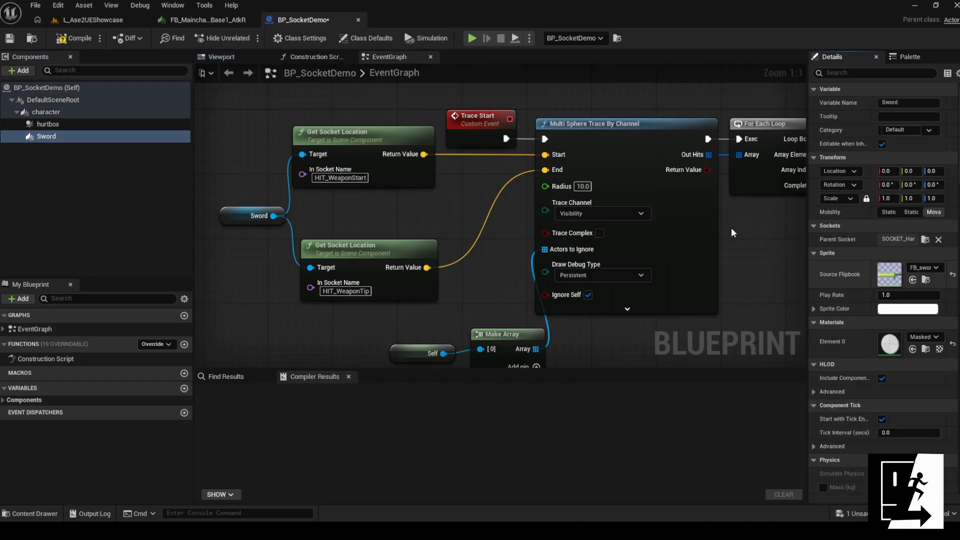
double_click(639, 152)
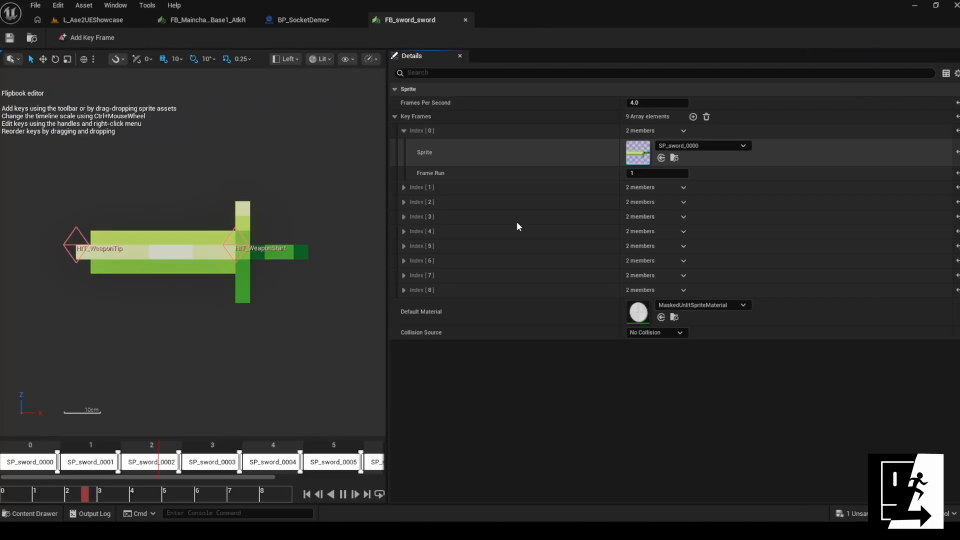
scroll(634, 170, down, 4)
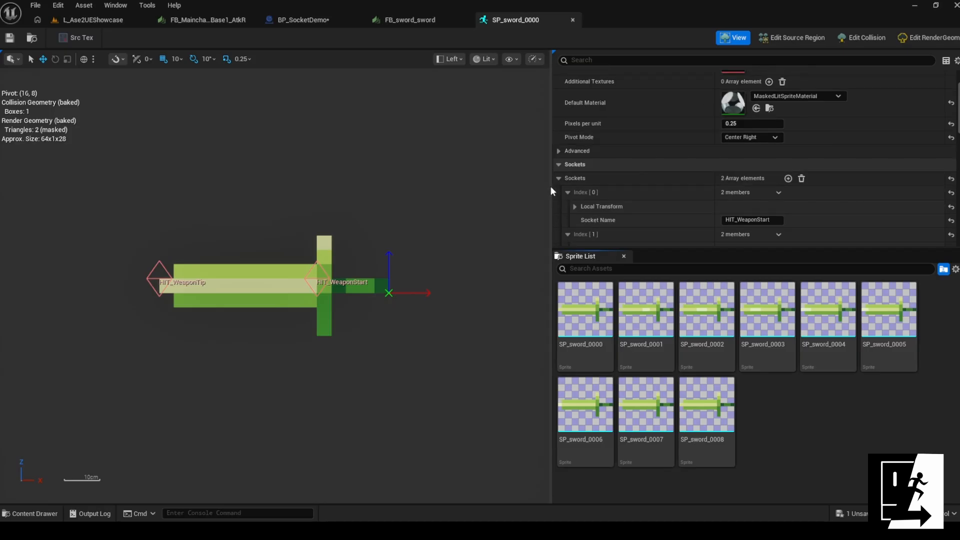
scroll(609, 201, down, 4)
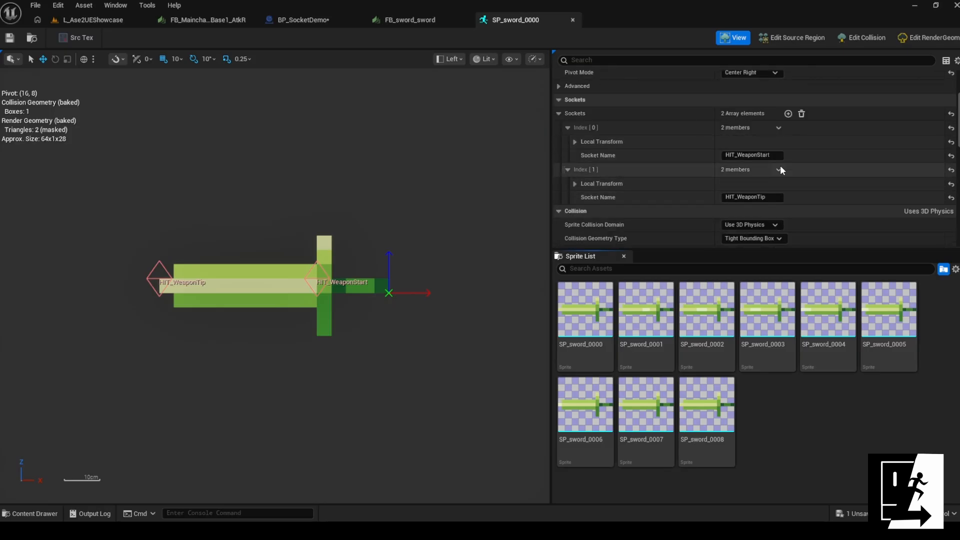
click(404, 20)
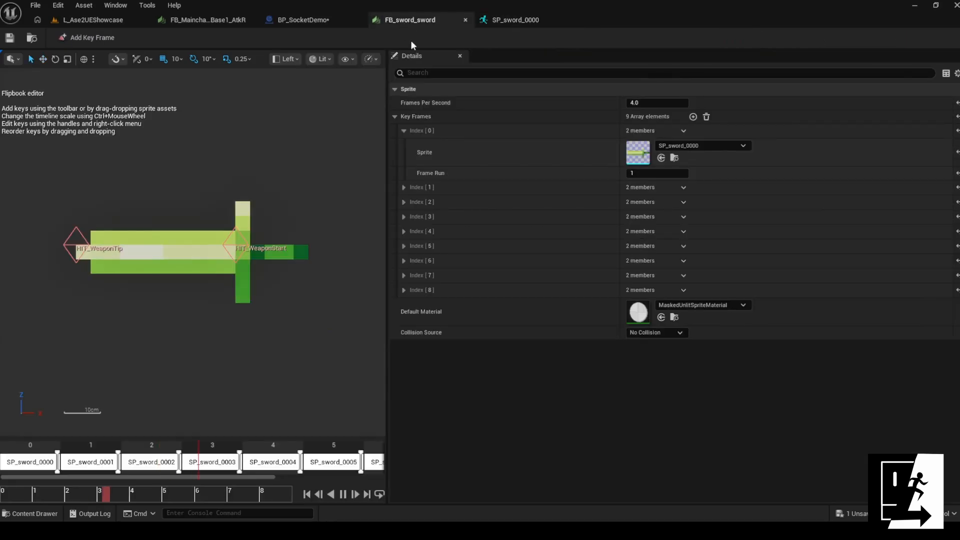
click(493, 19)
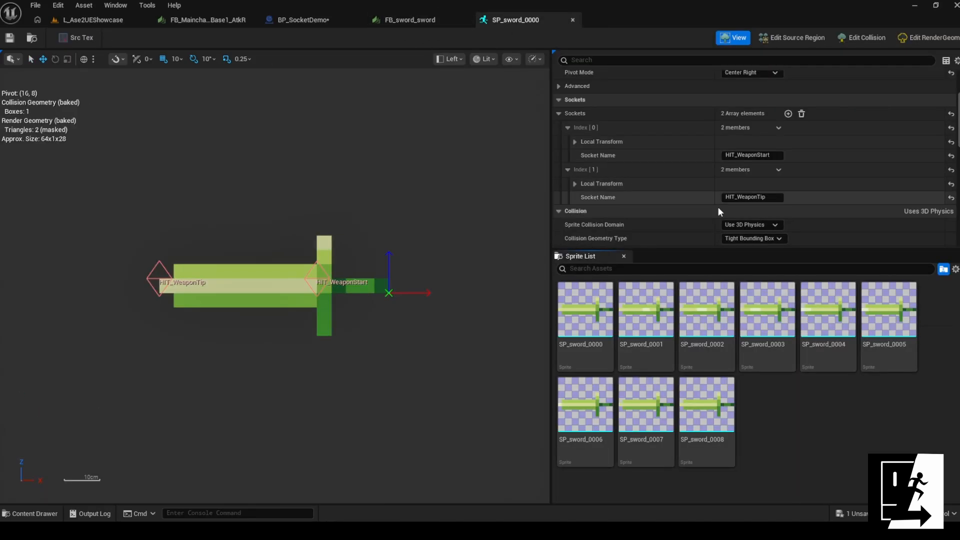
click(408, 19)
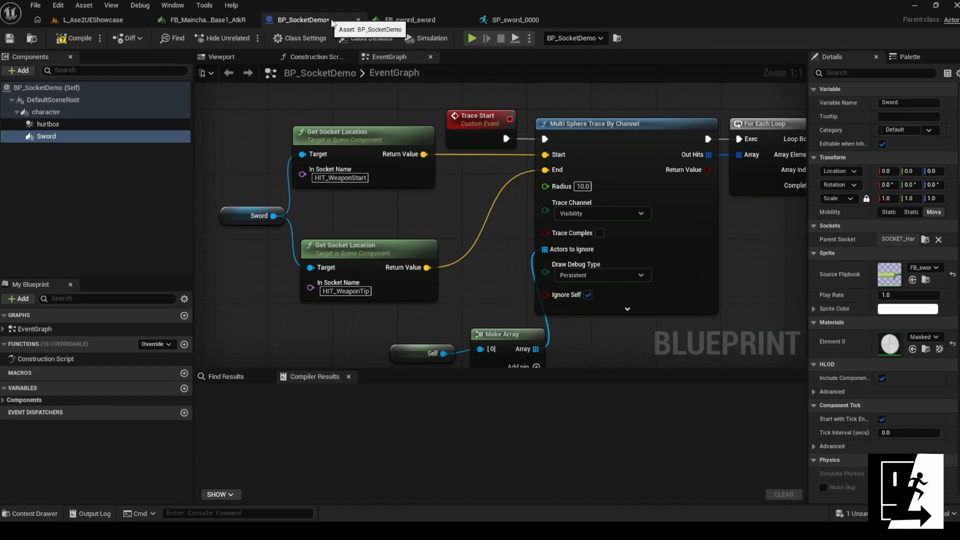
Return to the BP_SocketDemo event graph and review how the two socket locations feed the Multi Sphere Trace By Channel node
click(322, 21)
right_drag(445, 196, 523, 195)
scroll(427, 196, up, 1)
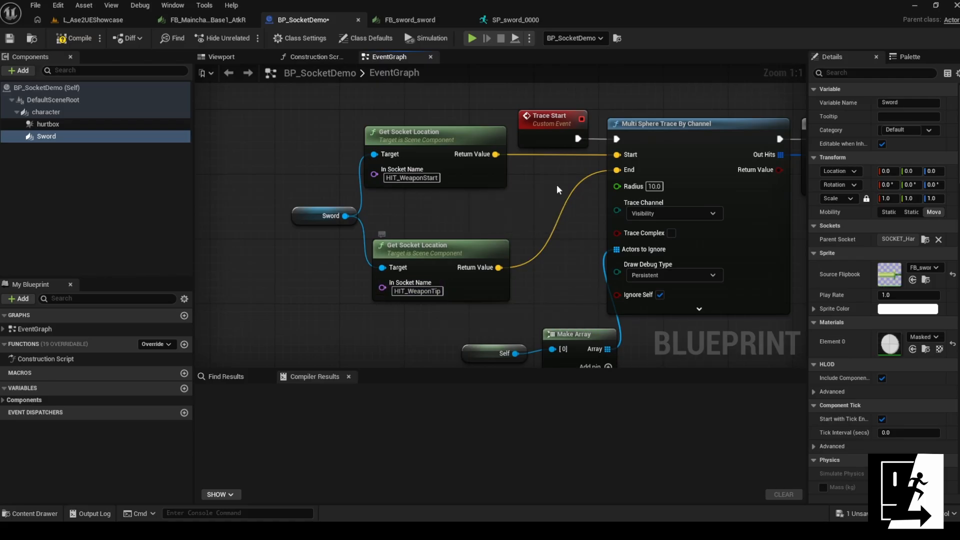
right_drag(524, 189, 397, 200)
Simulate the L_Ase2UEShowcase level and watch the sword's sphere traces between the two BP_SocketDemo characters
click(82, 19)
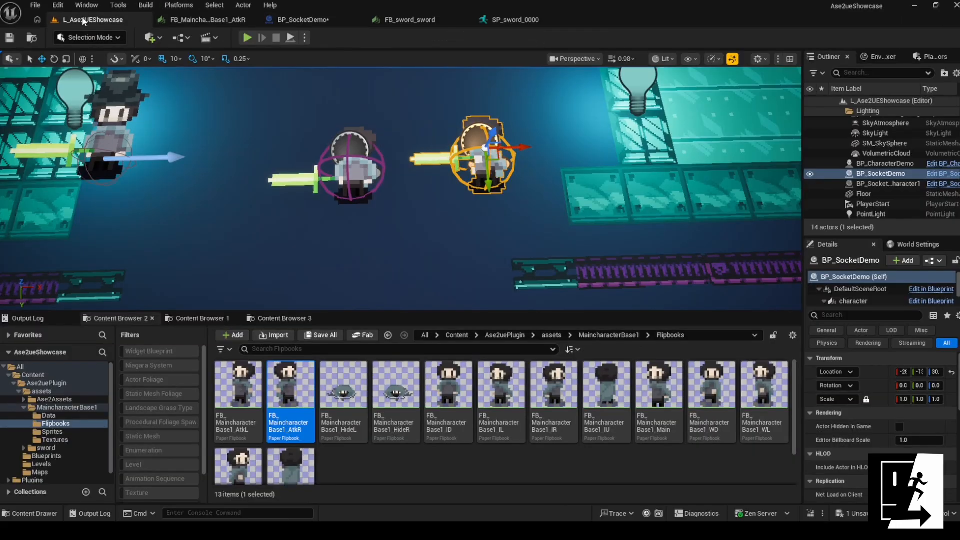
click(305, 38)
click(352, 142)
key(w)
scroll(609, 183, down, 2)
right_drag(609, 183, 611, 170)
key(s)
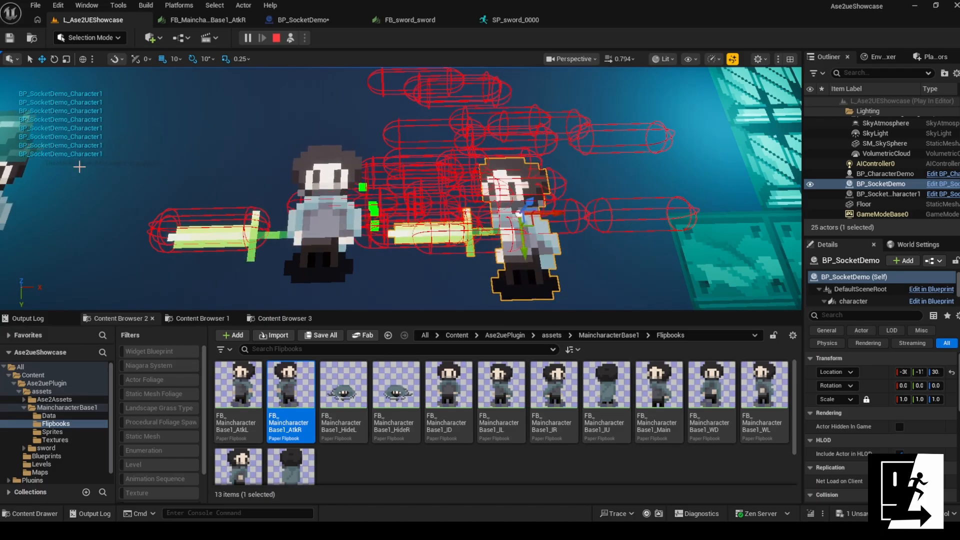
Focus on BP_CharacterDemo in the running simulation and examine its attached hat and sword
click(9, 179)
key(f)
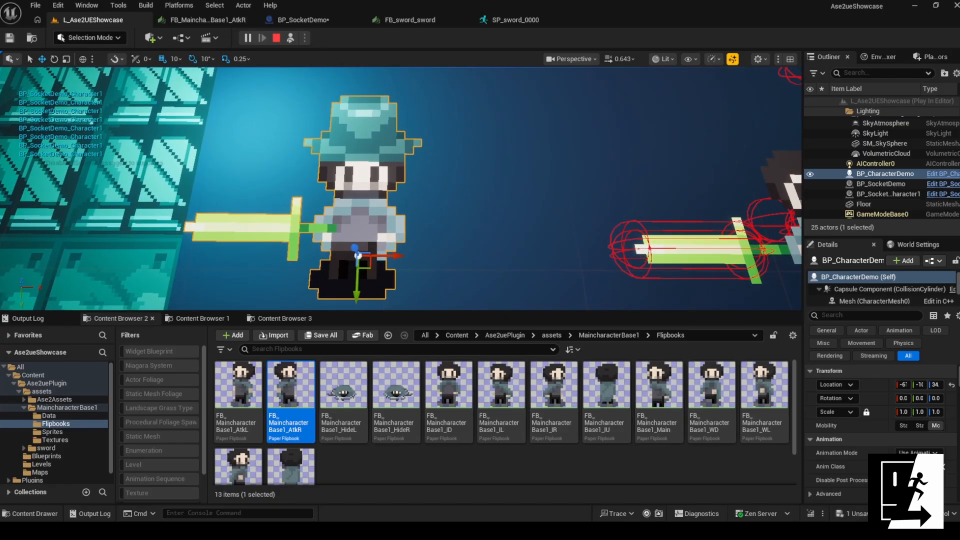
right_drag(426, 193, 441, 193)
scroll(441, 193, down, 2)
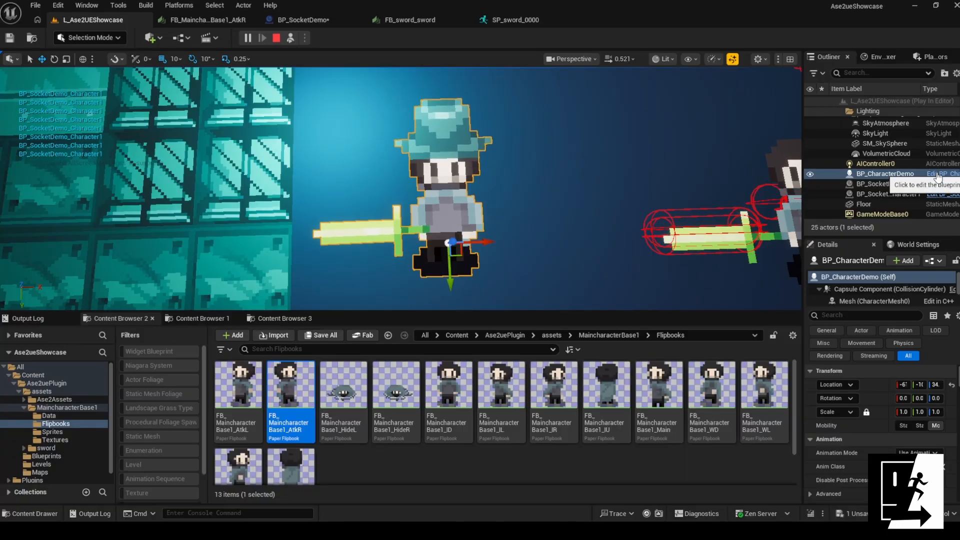
Stop the simulation and open the BP_CharacterDemo Blueprint for editing
click(276, 38)
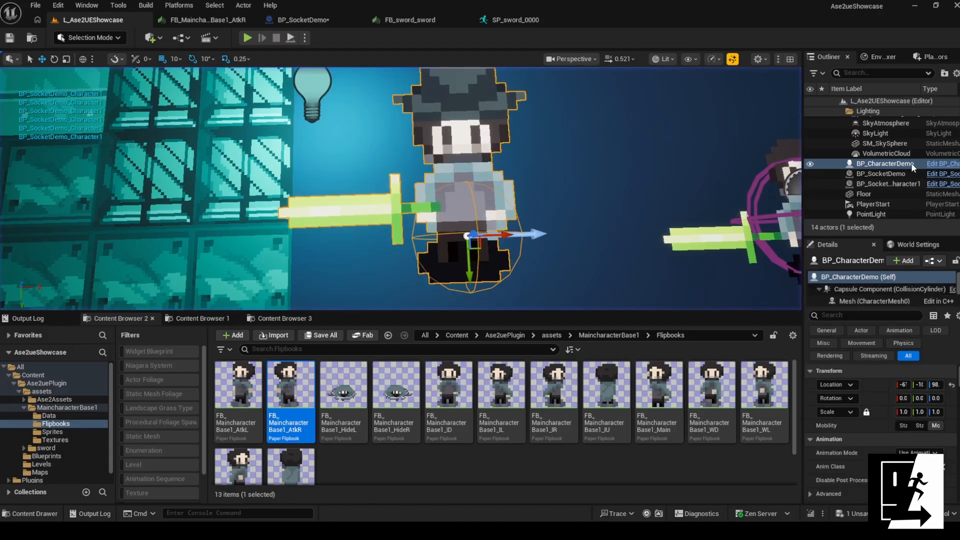
click(934, 164)
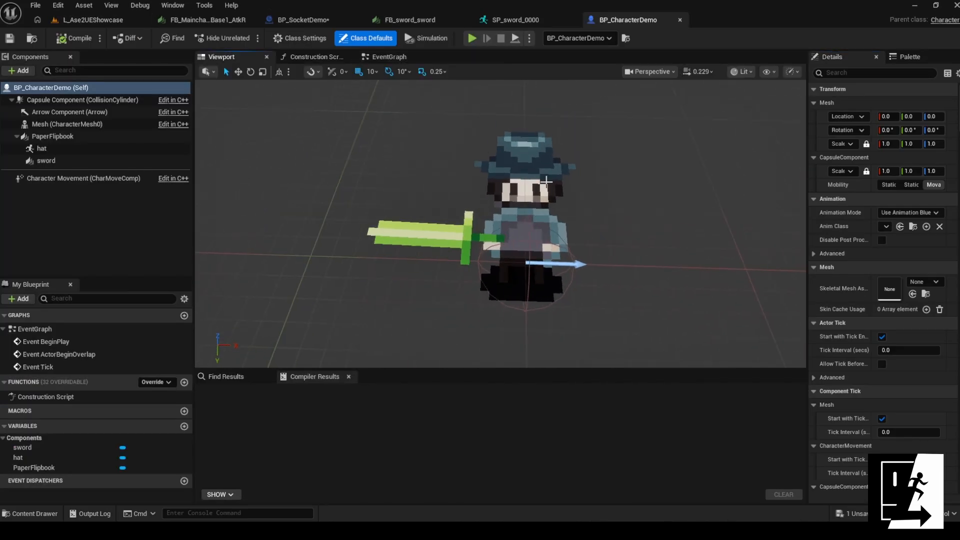
Examine the PaperFlipbook component and its child hat component, with the details area widened to read their parent socket properties
click(546, 180)
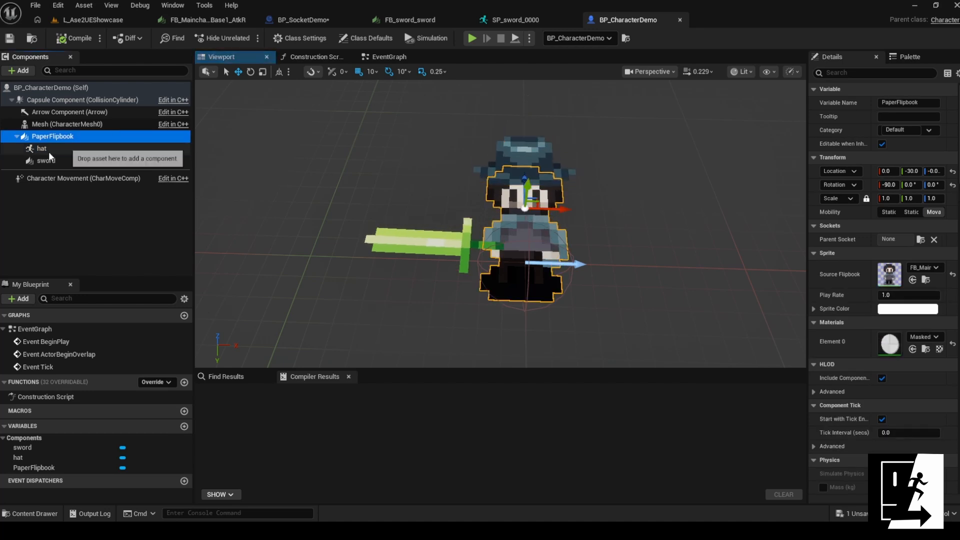
click(74, 146)
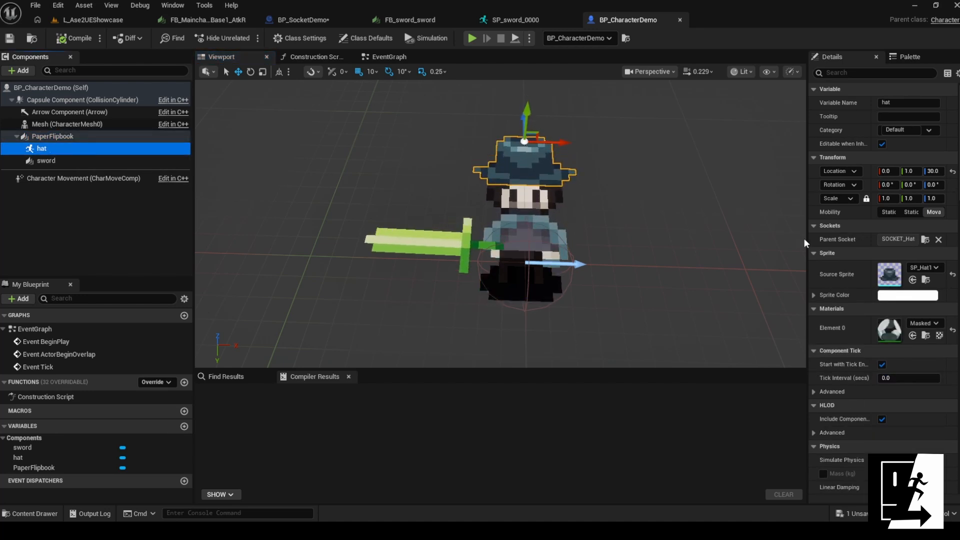
drag(806, 238, 642, 240)
click(64, 137)
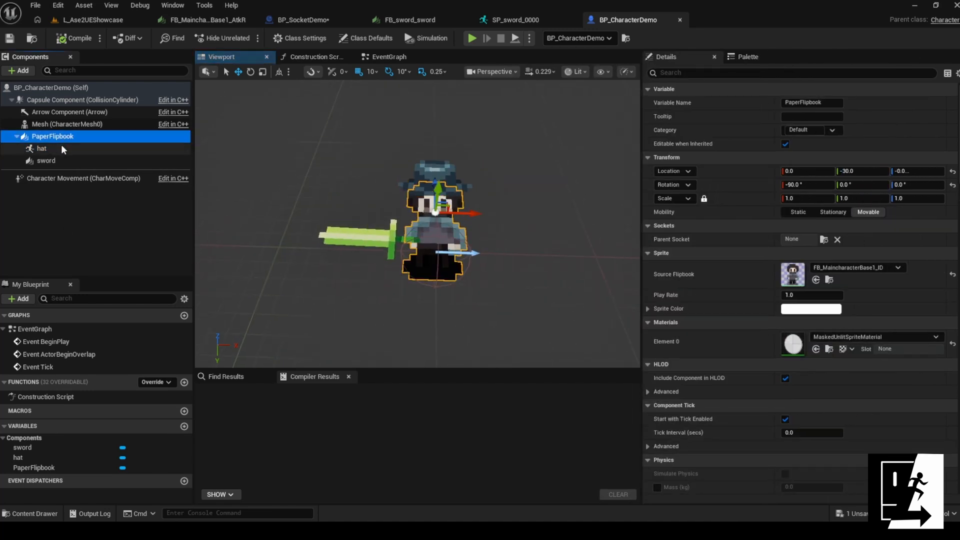
click(61, 148)
Try adding a flipbook component under PaperFlipbook using FB_MaincharacterBase1_AtkR, and delete it again
click(60, 136)
click(22, 70)
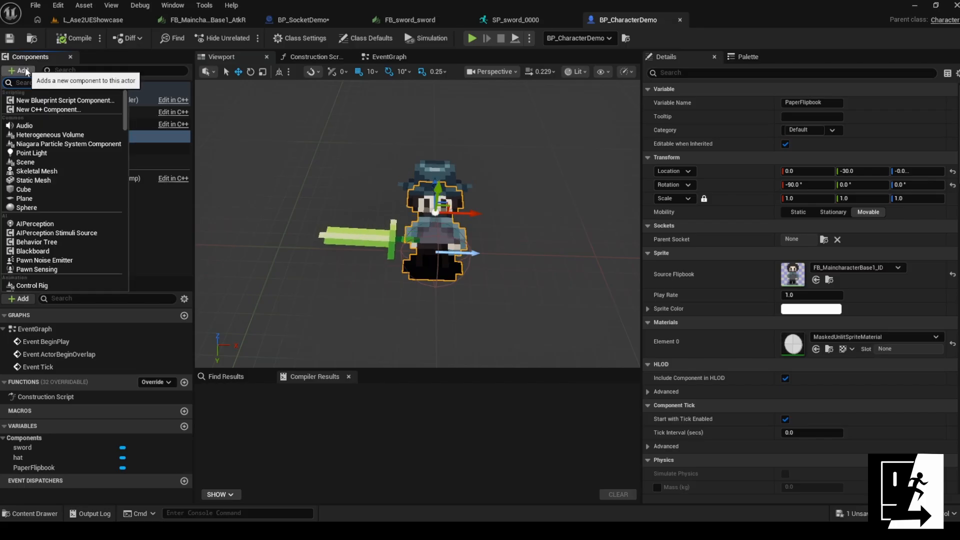
text(flip)
click(106, 102)
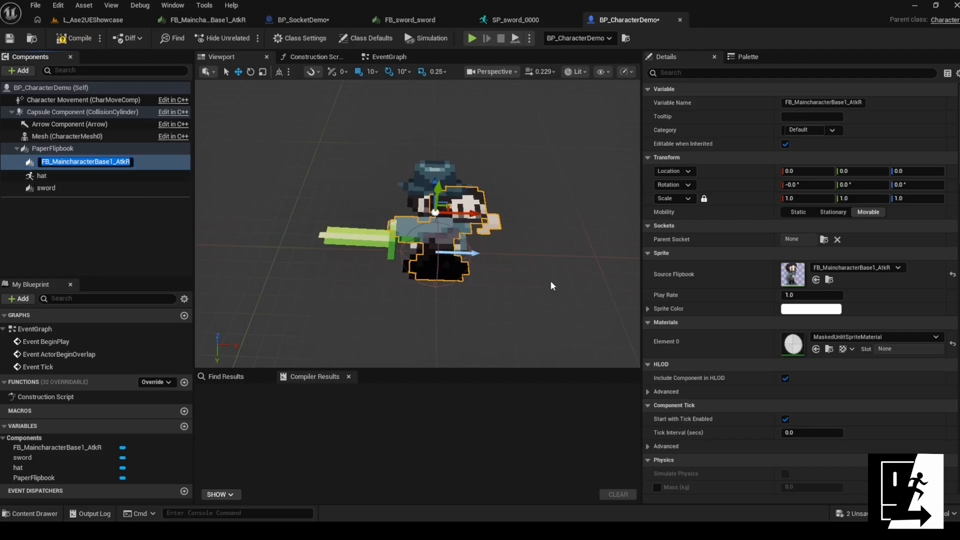
mouse_move(523, 227)
right_down()
mouse_move(500, 225)
mouse_move(523, 228)
right_up()
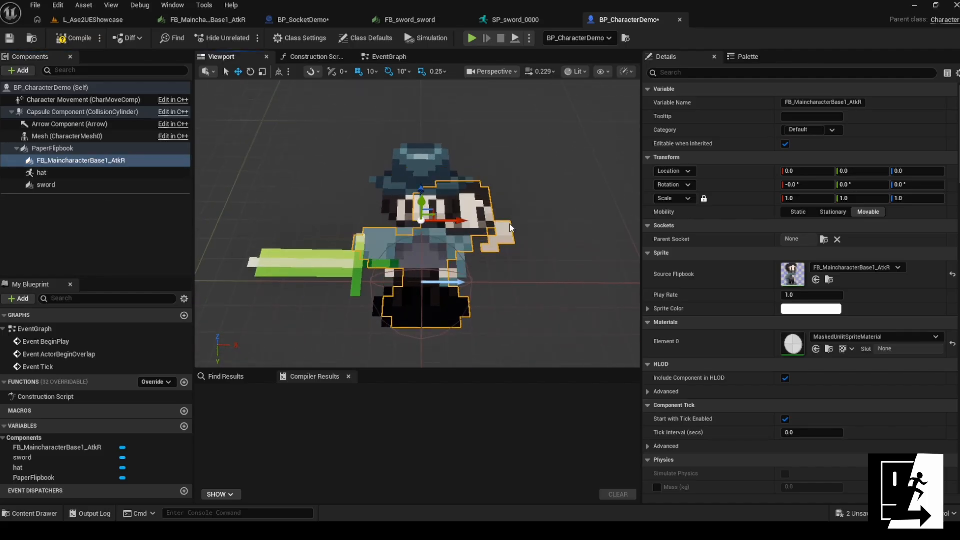
key(Delete)
Try attaching the hat to the HURT_Main parent socket and to SOCKET_Hand
click(50, 148)
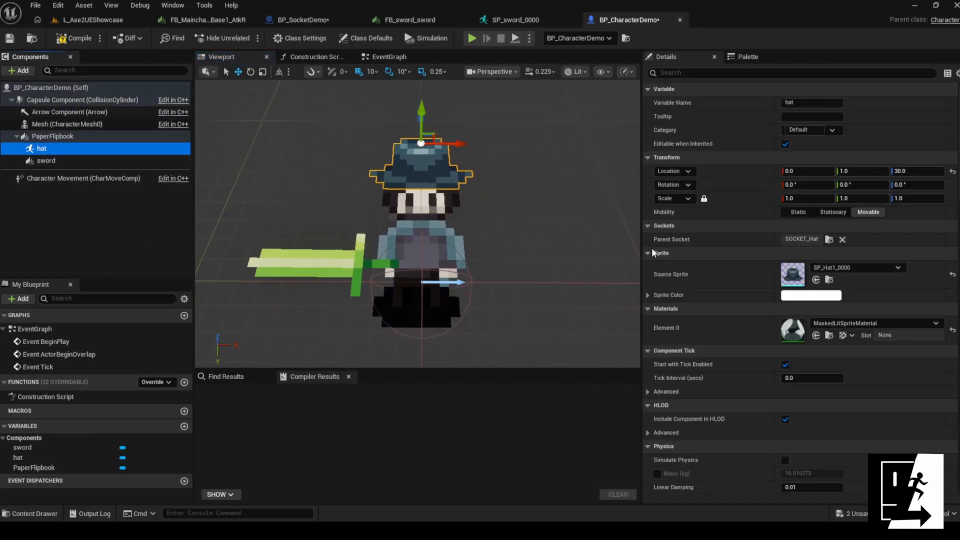
click(829, 239)
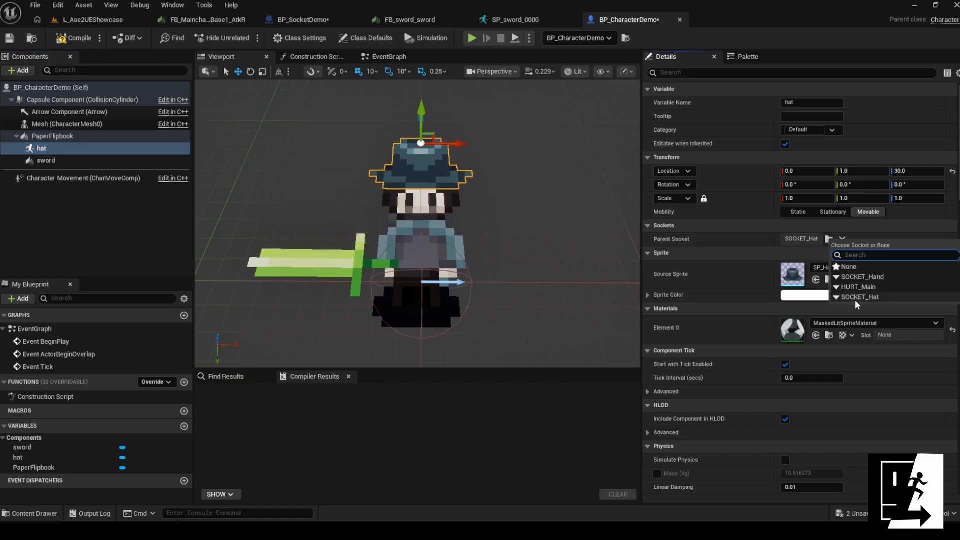
click(860, 286)
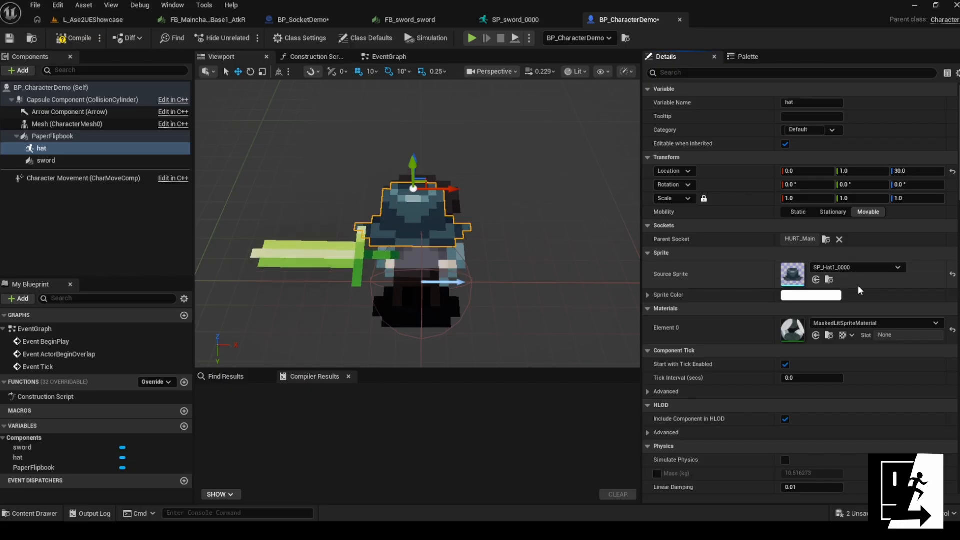
click(827, 239)
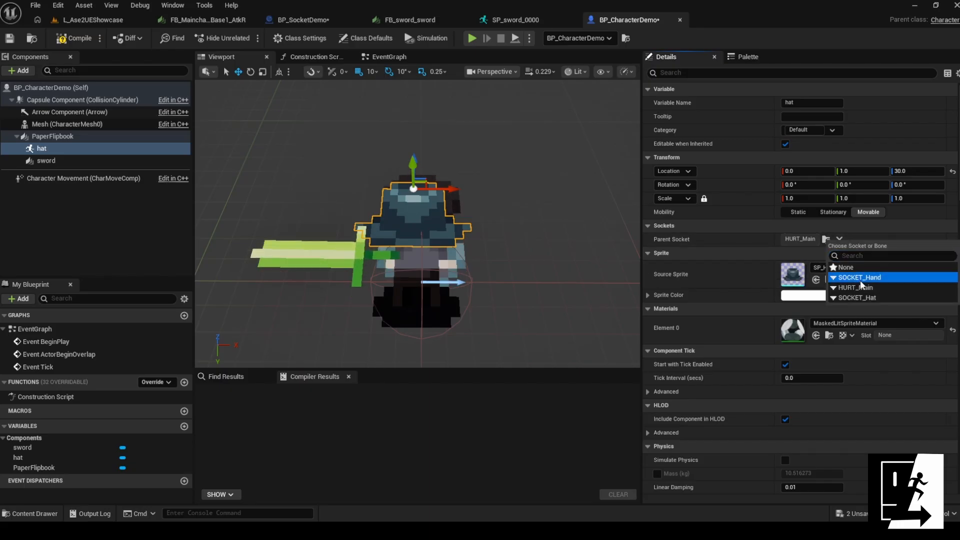
click(860, 279)
Set the hat's parent socket to SOCKET_Hat and compile the BP_CharacterDemo Blueprint
click(833, 239)
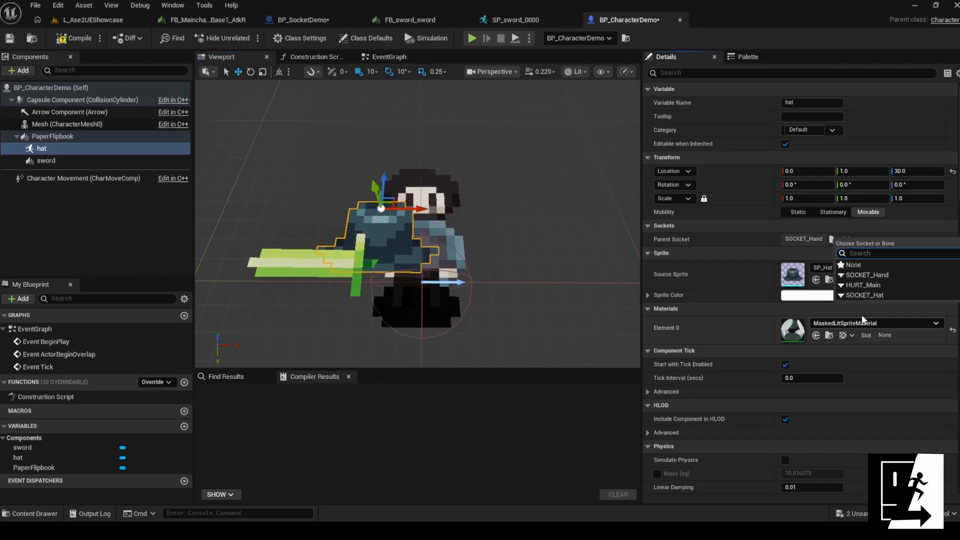
click(869, 292)
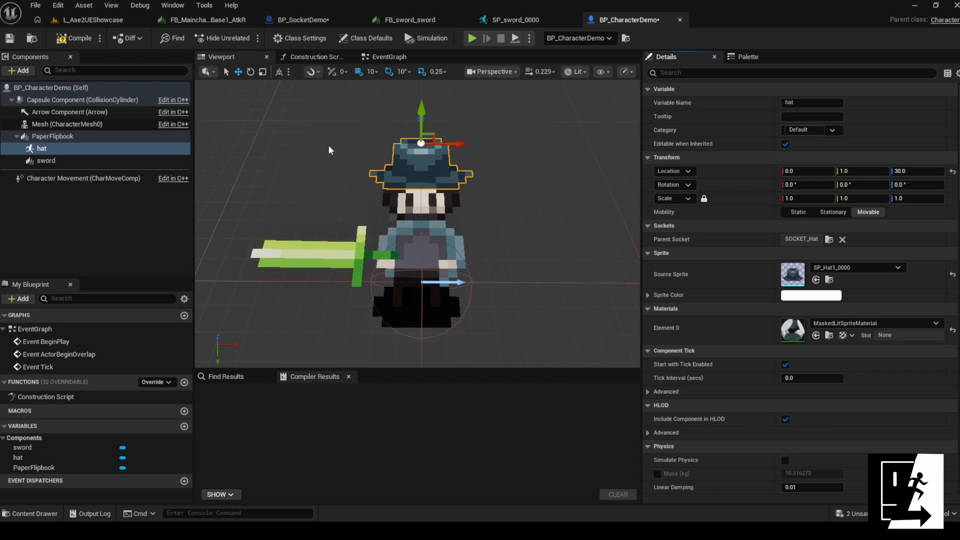
click(74, 38)
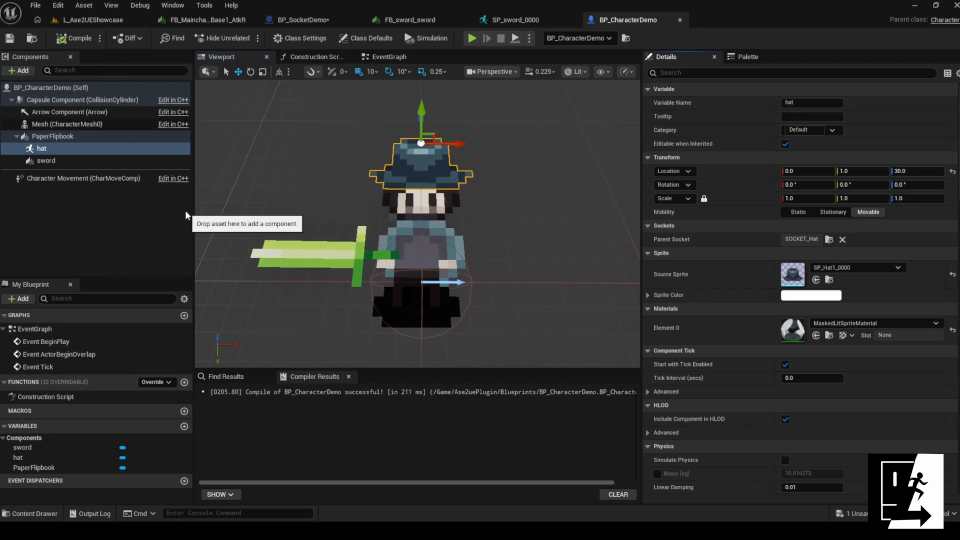
Open the SP_sword_0000 sprite and examine the local transform of its HIT_WeaponStart socket
click(500, 20)
click(575, 158)
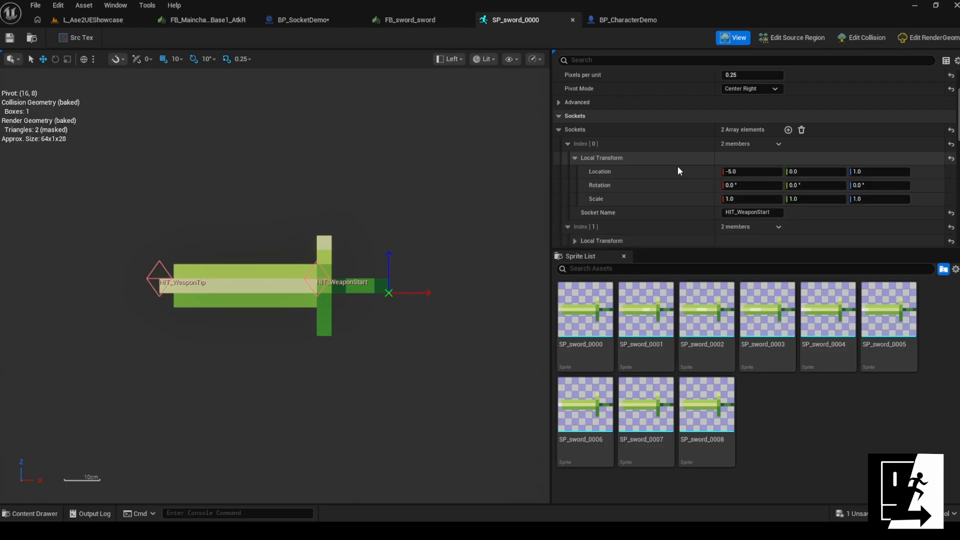
drag(740, 172, 763, 173)
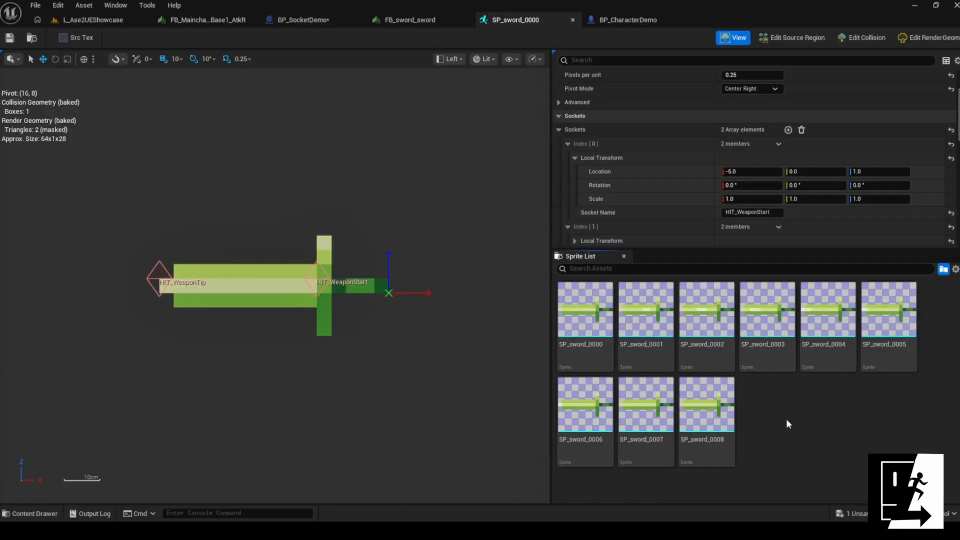
Switch to Aseprite, go to frame 1 of sword.aseprite, inspect the red marker pixels and save the file
key(alt+Tab)
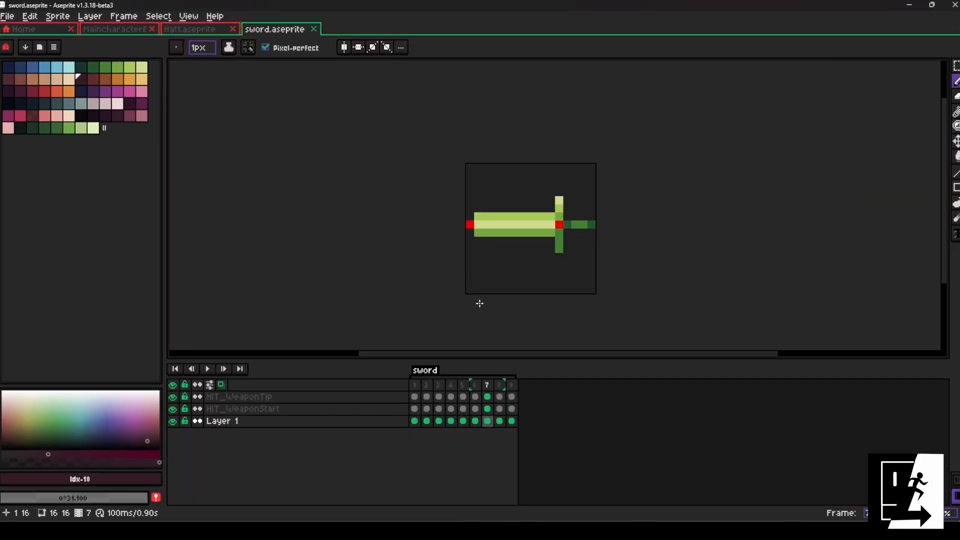
scroll(535, 218, up, 4)
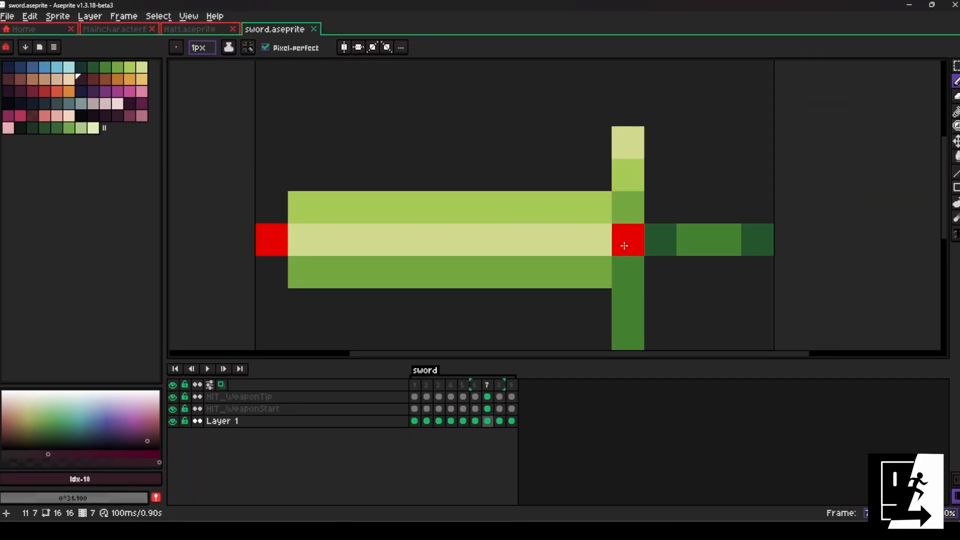
mouse_move(416, 385)
mouse_down()
mouse_move(537, 390)
mouse_move(420, 386)
mouse_up()
scroll(486, 255, down, 3)
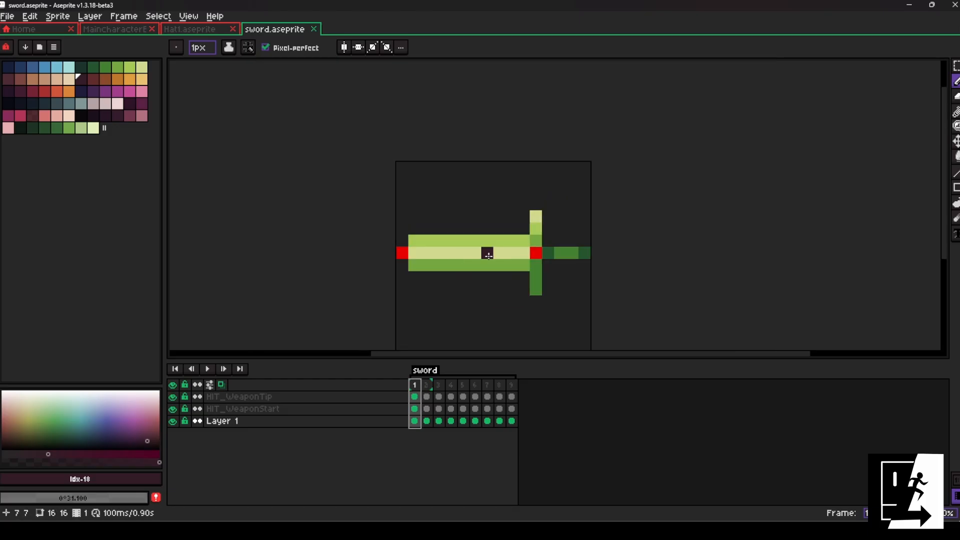
key(ctrl+s)
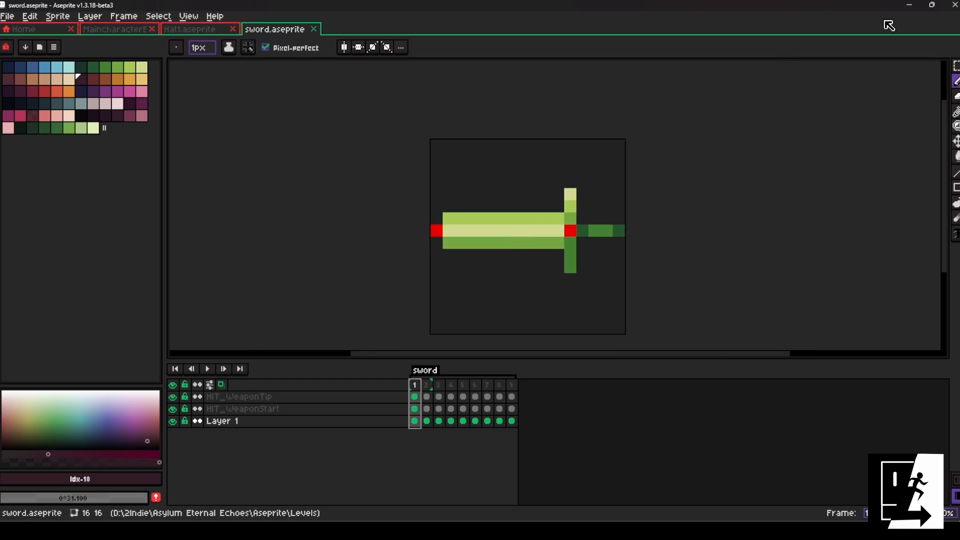
scroll(553, 222, up, 3)
click(554, 220)
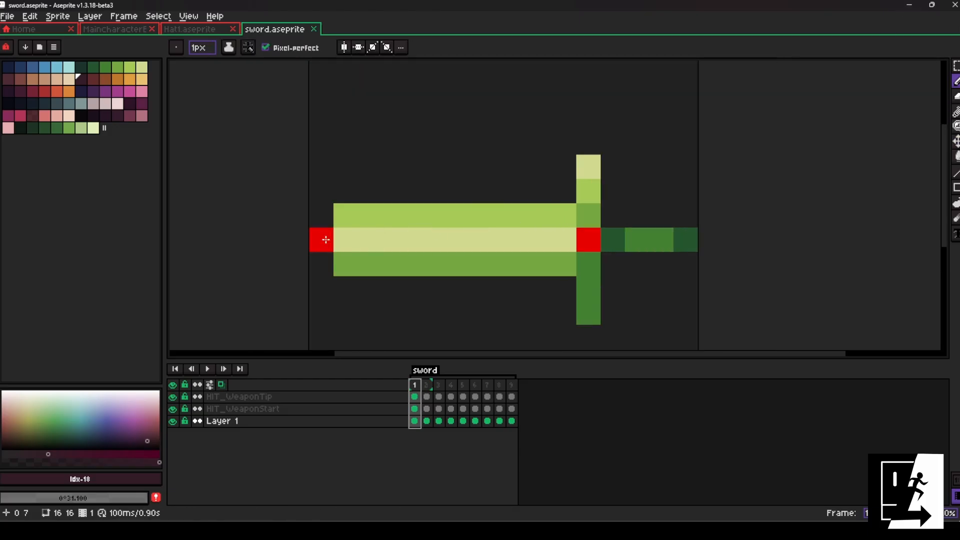
key(ctrl+z)
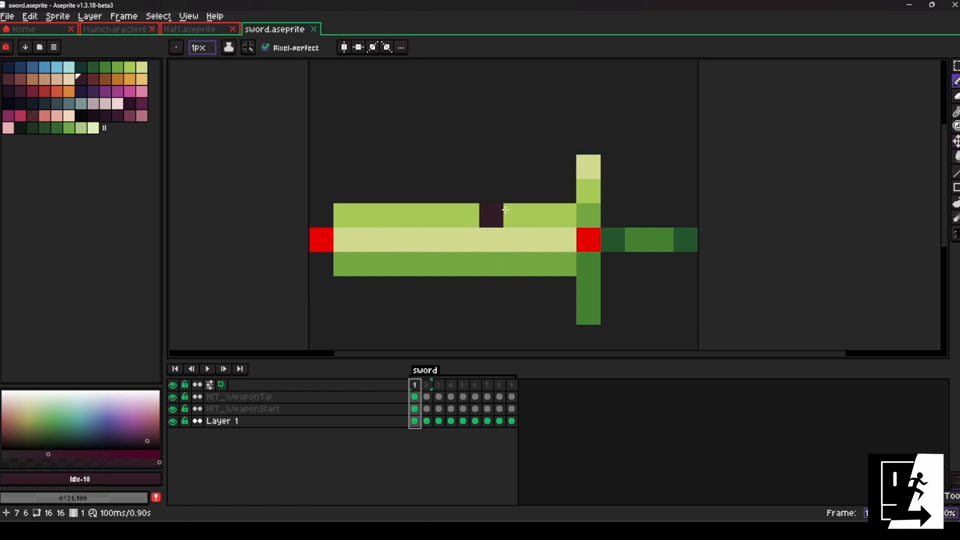
Restore the Aseprite window to a smaller size and switch back to the L_Ase2UEShowcase level in Unreal Engine
click(934, 4)
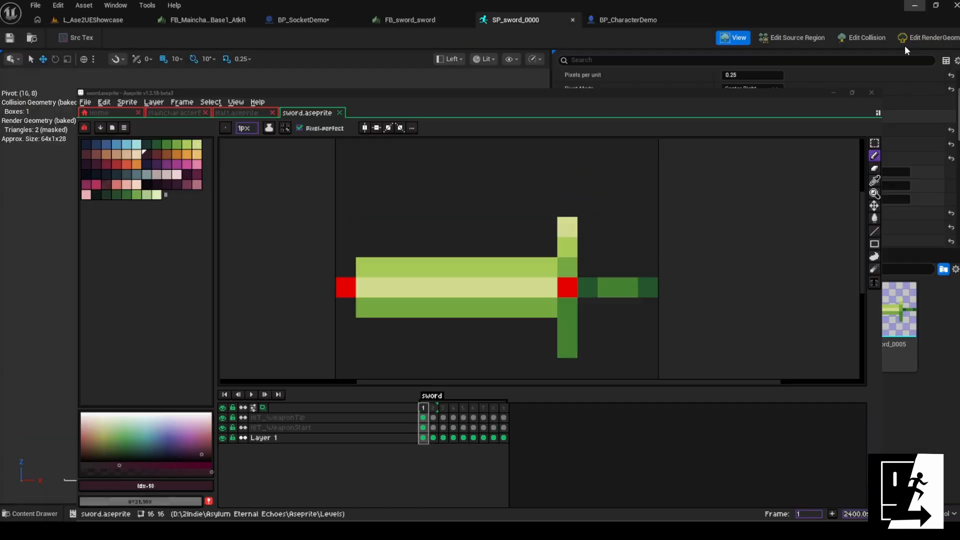
click(905, 46)
click(103, 21)
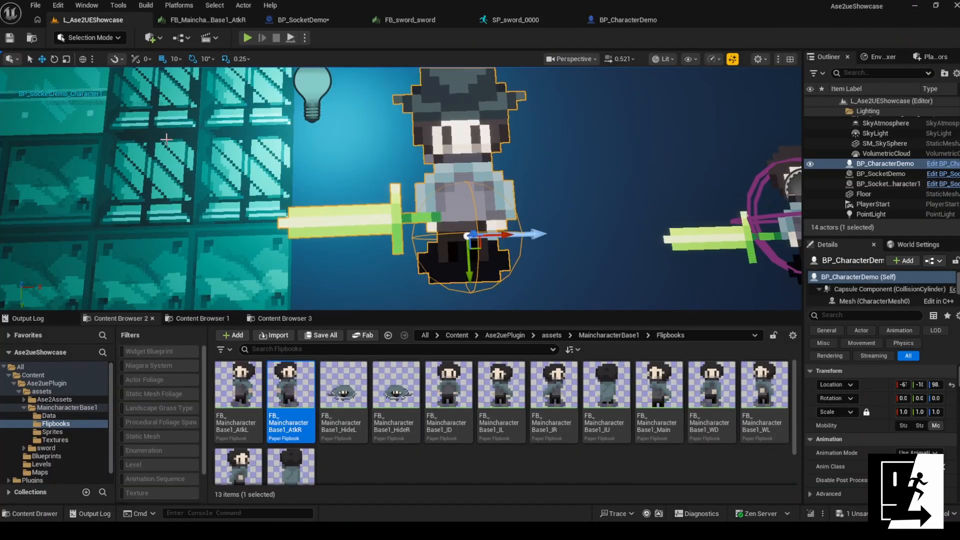